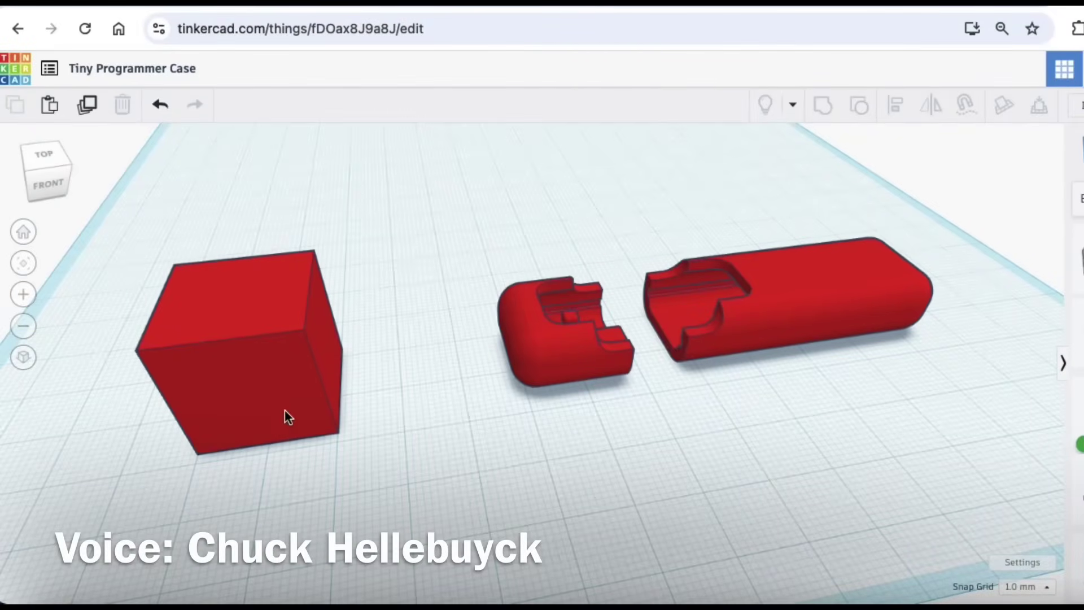
# - Nudge the red cube's Radius slider slightly right to round its edges, then orbit the view
pyautogui.click(257, 368)
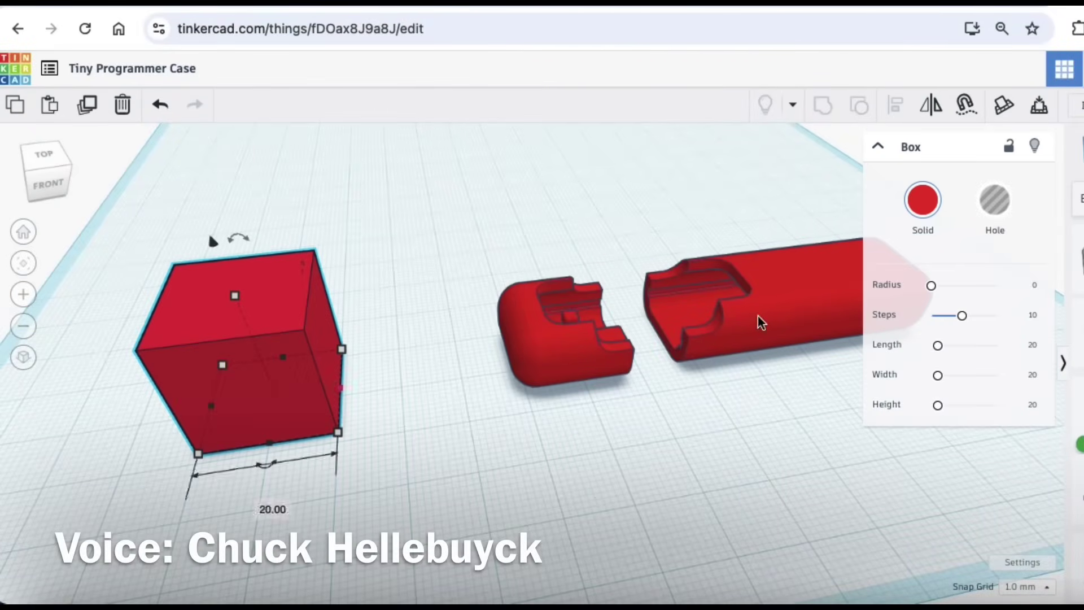
pyautogui.moveTo(931, 286); pyautogui.dragTo(939, 289)
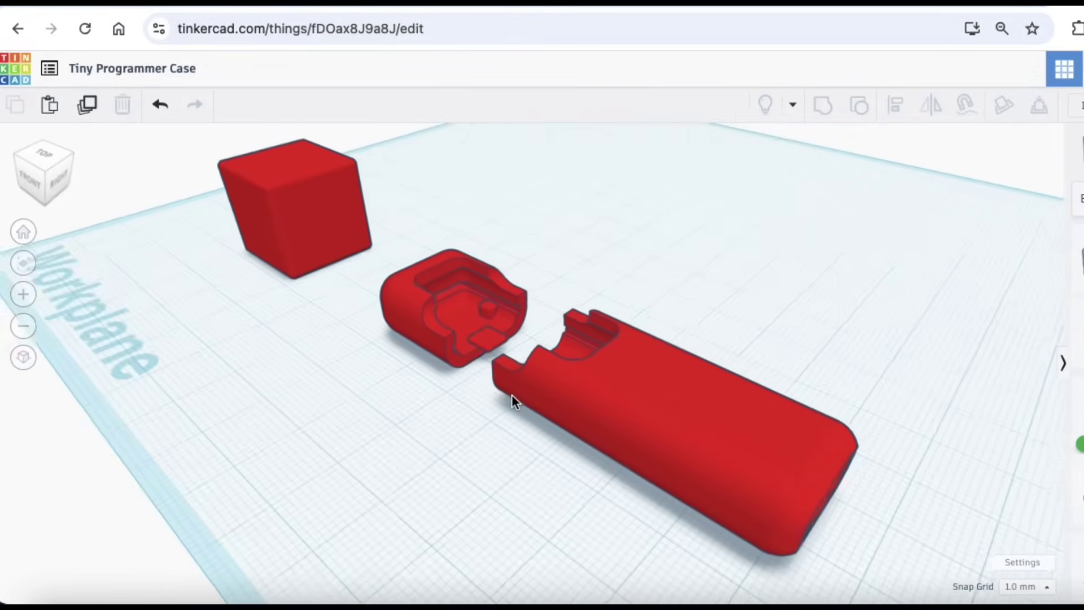
pyautogui.moveTo(512, 395); pyautogui.dragTo(622, 416, button='right')
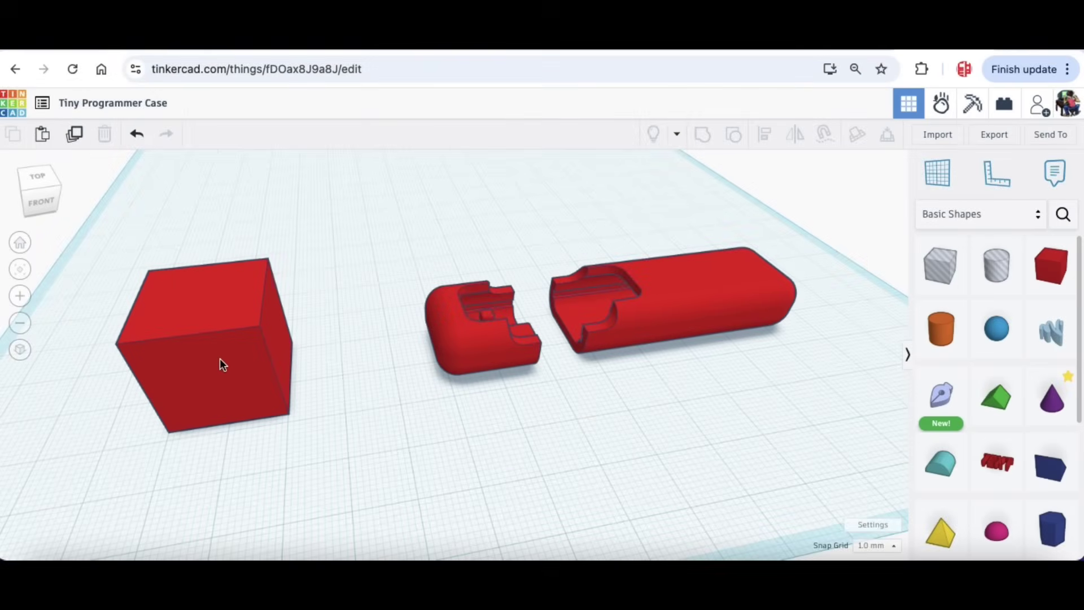
# - Select the red 20 mm cube and nudge its Radius slider slightly
pyautogui.click(221, 364)
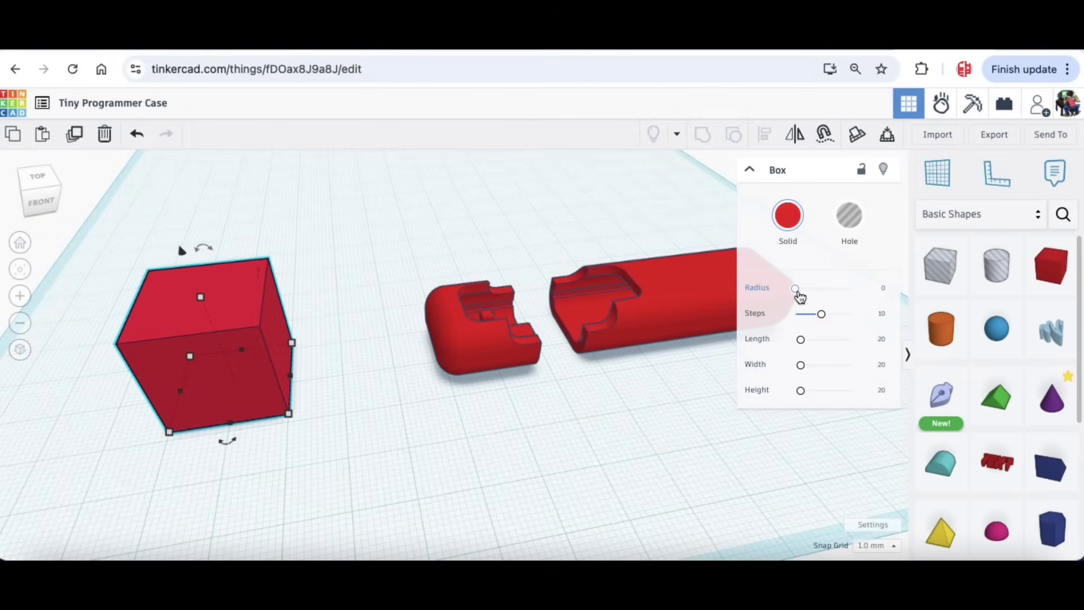
pyautogui.moveTo(799, 293); pyautogui.dragTo(802, 293)
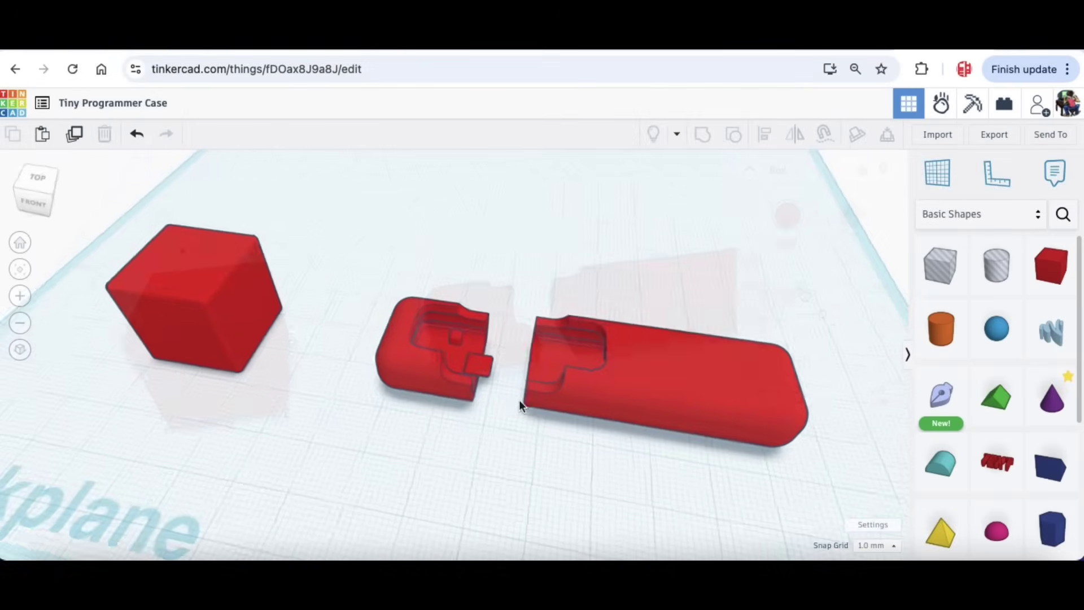
pyautogui.moveTo(520, 402); pyautogui.dragTo(634, 386, button='right')
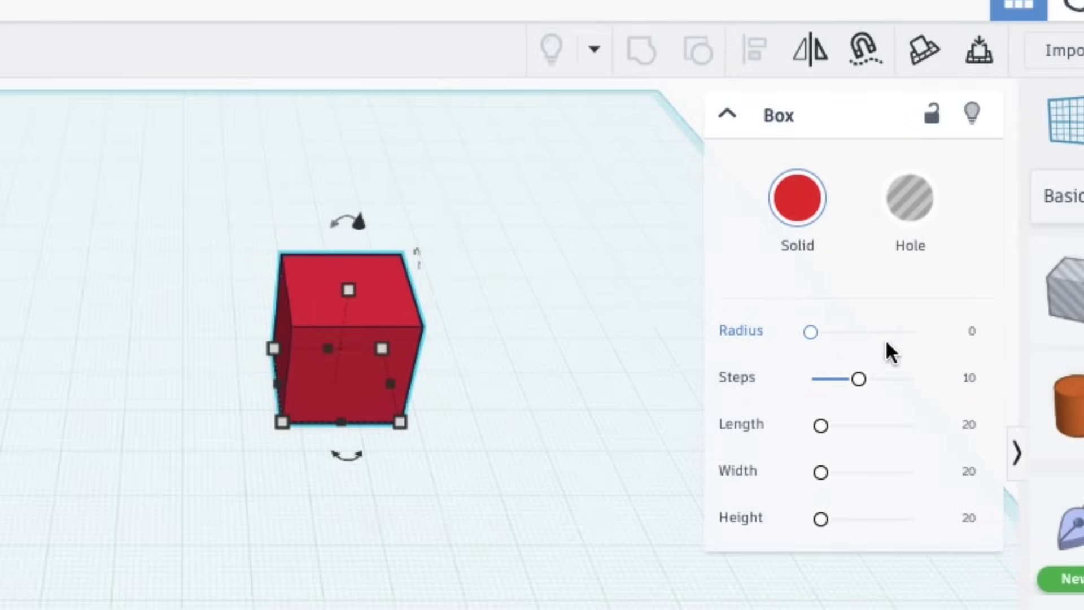
# - Set the box to Radius 4, Steps 20, Length 19, Width 66 and Height 11.43
pyautogui.click(973, 331)
pyautogui.write('4')
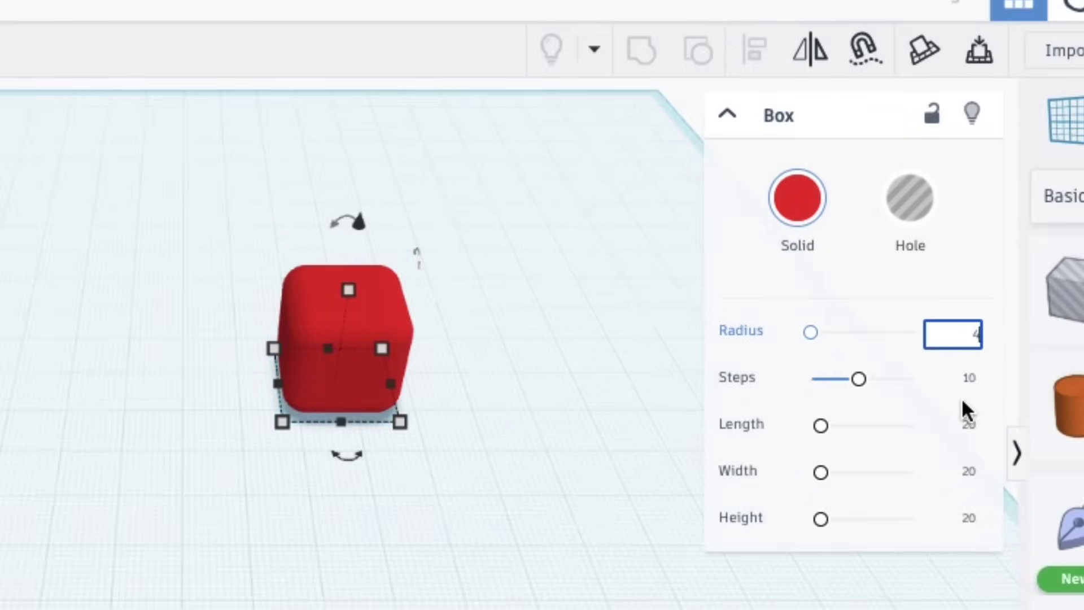
pyautogui.click(967, 377)
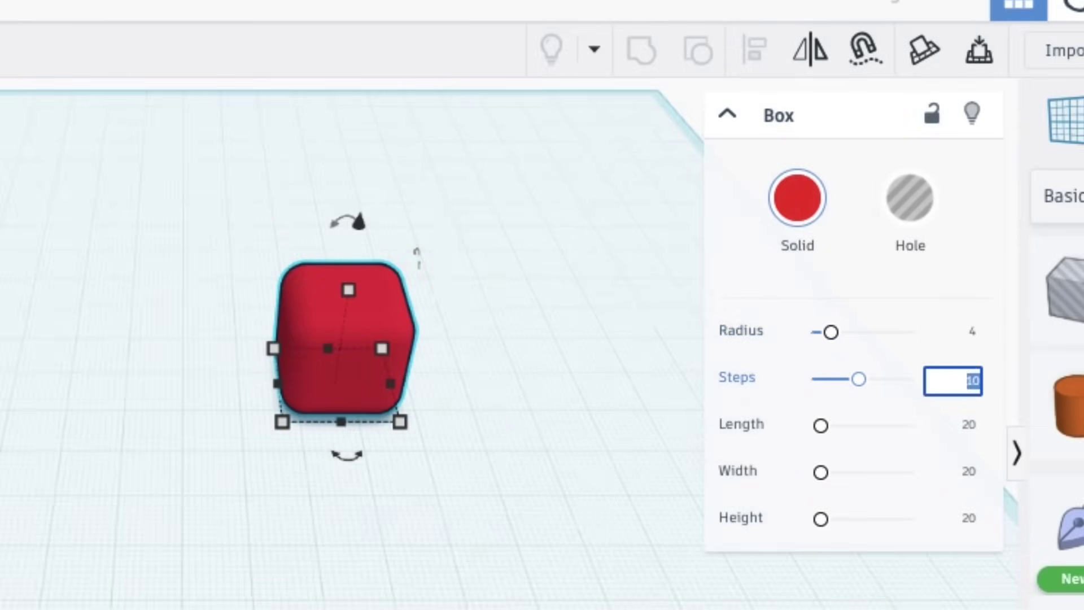
pyautogui.write('20')
pyautogui.click(974, 425)
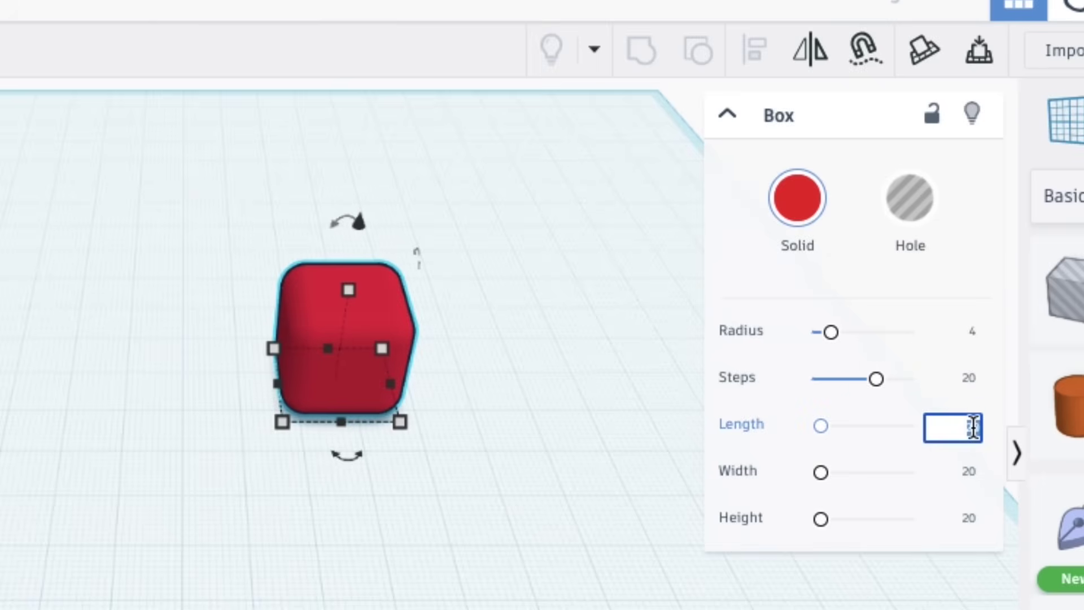
pyautogui.write('19')
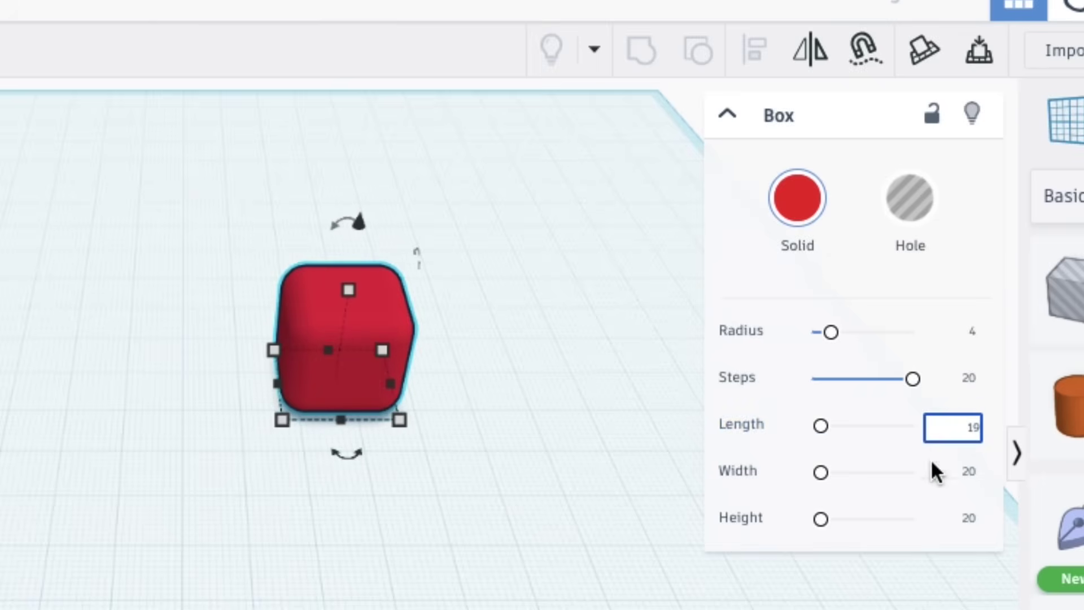
pyautogui.click(969, 472)
pyautogui.write('6')
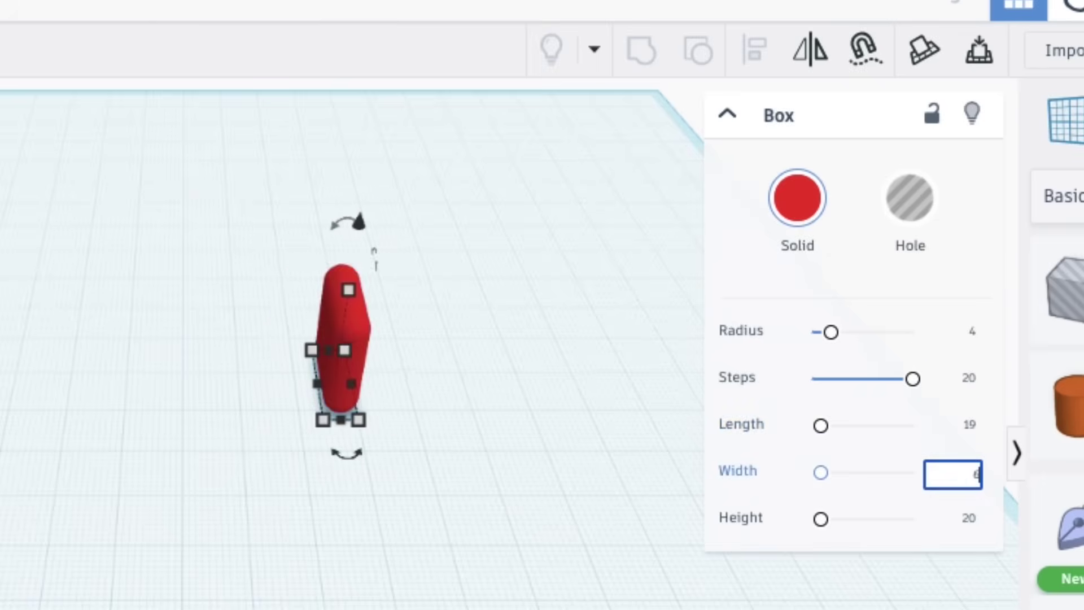
pyautogui.write('6')
pyautogui.click(969, 517)
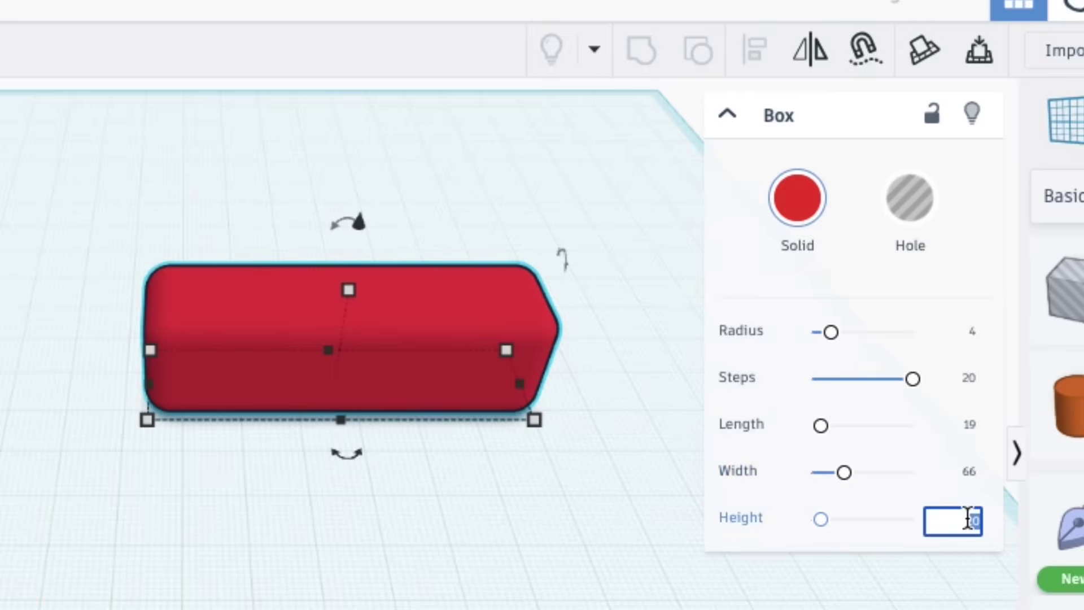
pyautogui.write('11.43')
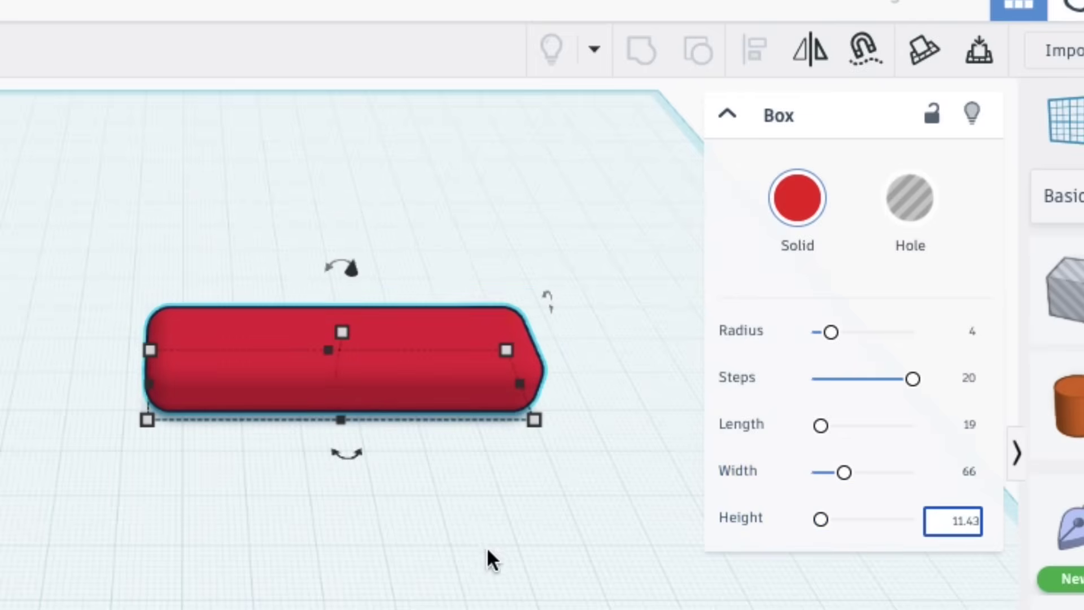
pyautogui.click(476, 548)
# - Inspect the rounded red bars and the flat, rounded and angled grey hole boxes
pyautogui.moveTo(514, 507); pyautogui.dragTo(717, 464, button='right')
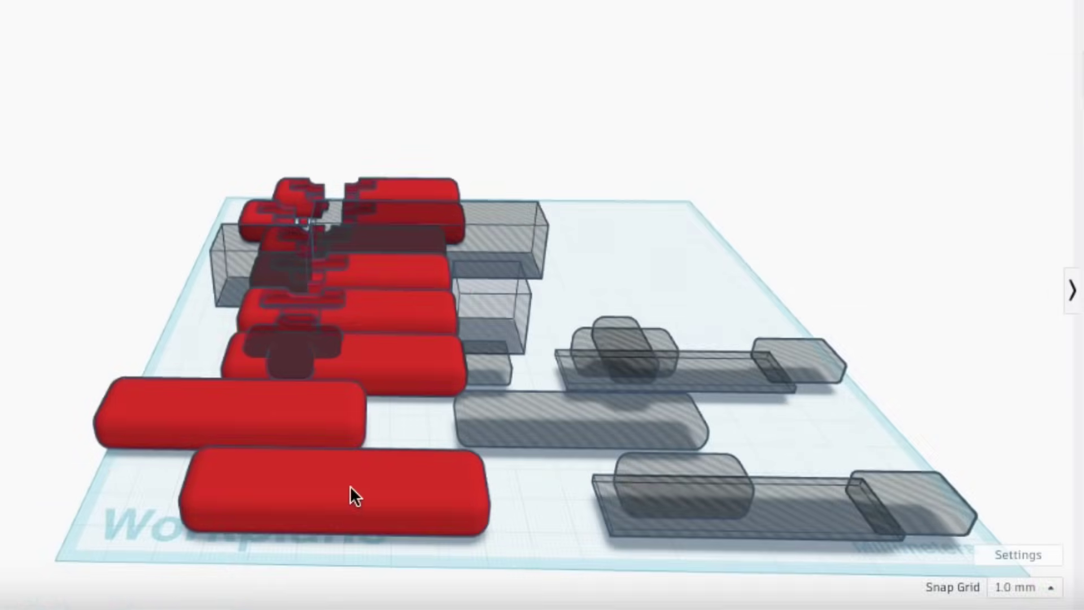
pyautogui.click(351, 488)
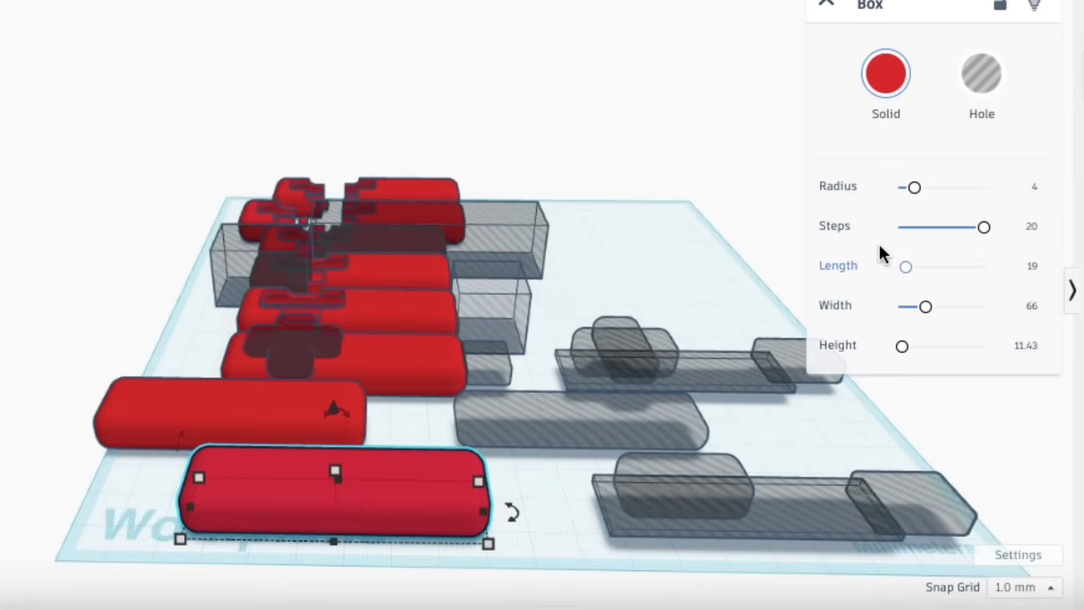
pyautogui.moveTo(511, 512); pyautogui.dragTo(332, 521)
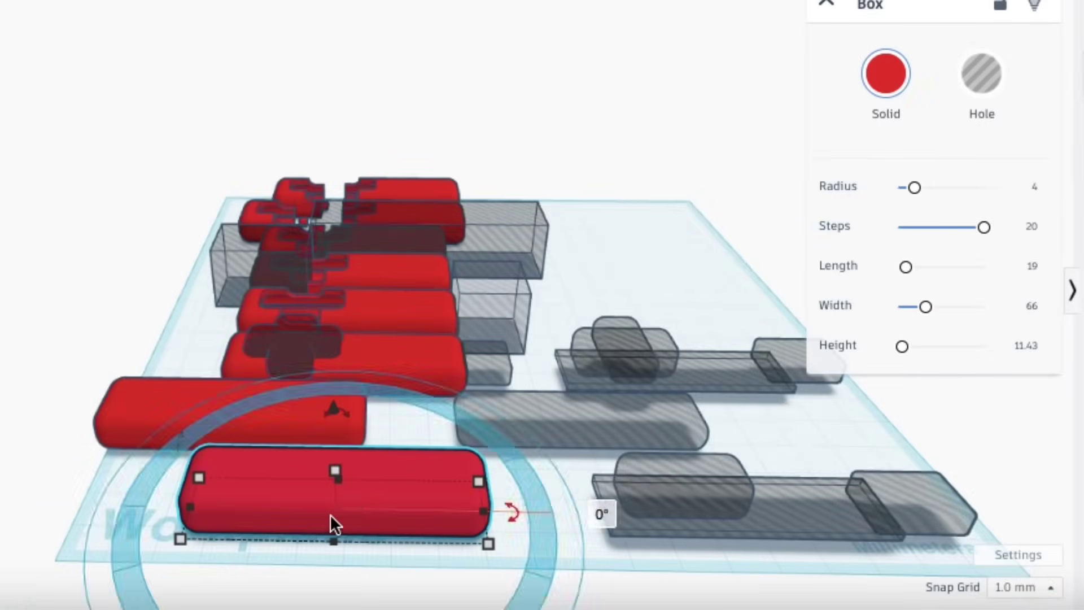
pyautogui.click(794, 537)
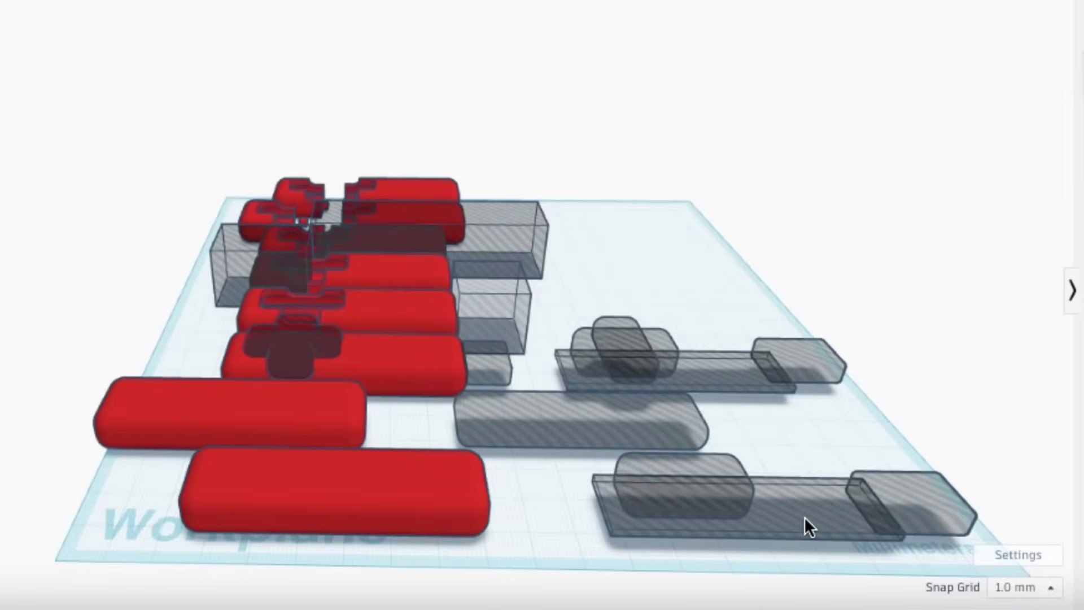
pyautogui.click(804, 516)
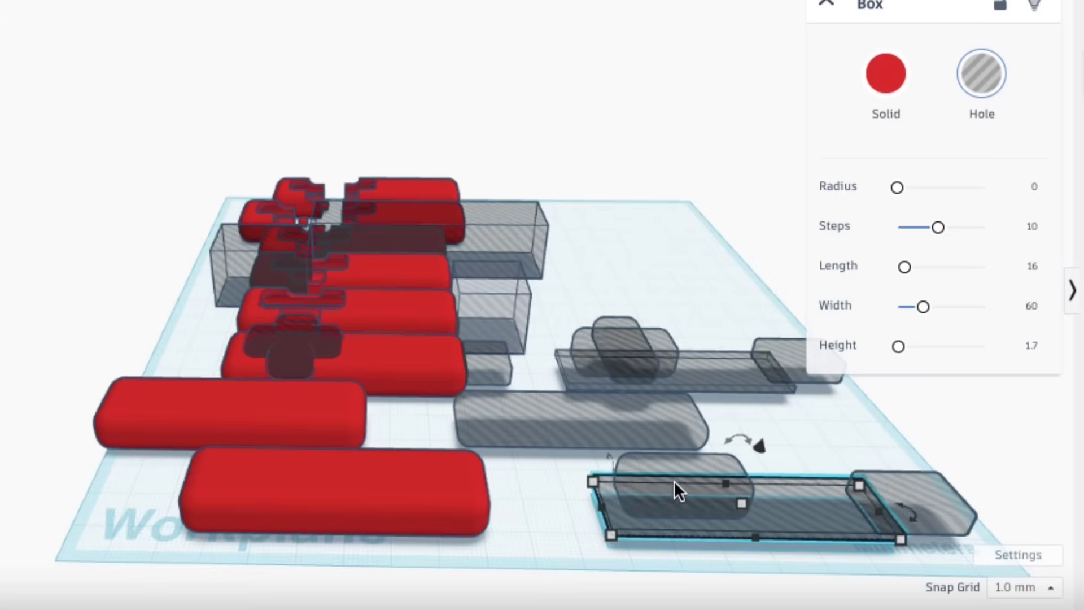
pyautogui.click(653, 462)
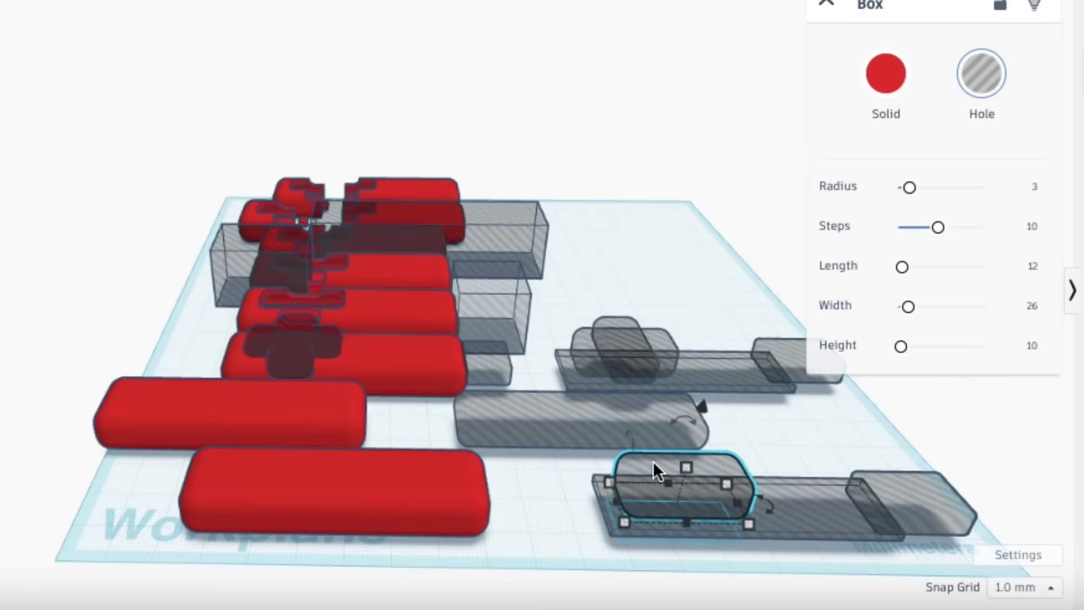
pyautogui.click(932, 495)
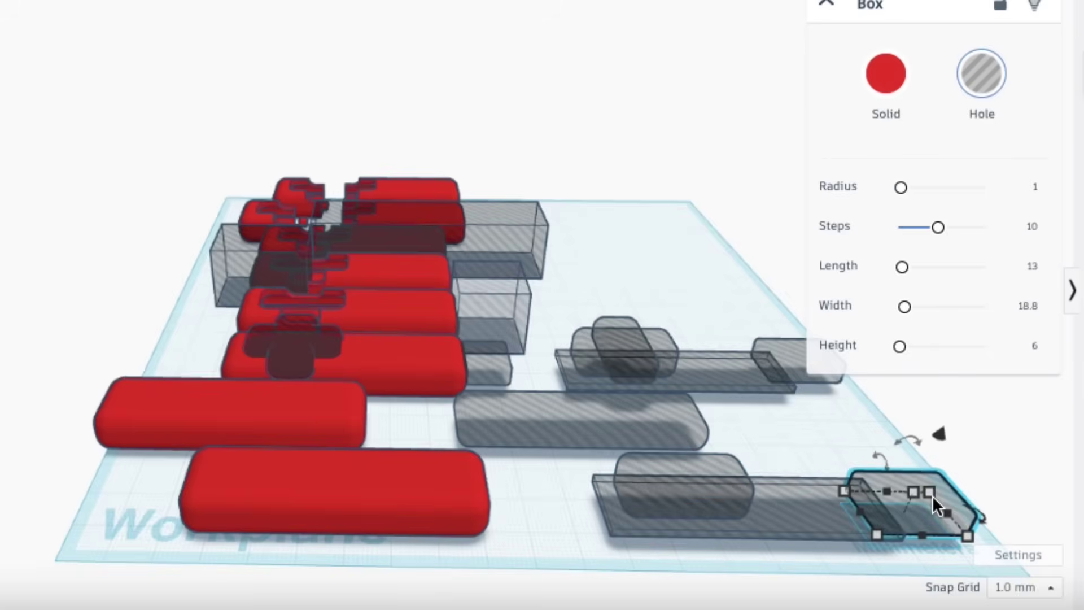
pyautogui.moveTo(528, 472); pyautogui.dragTo(526, 504, button='right')
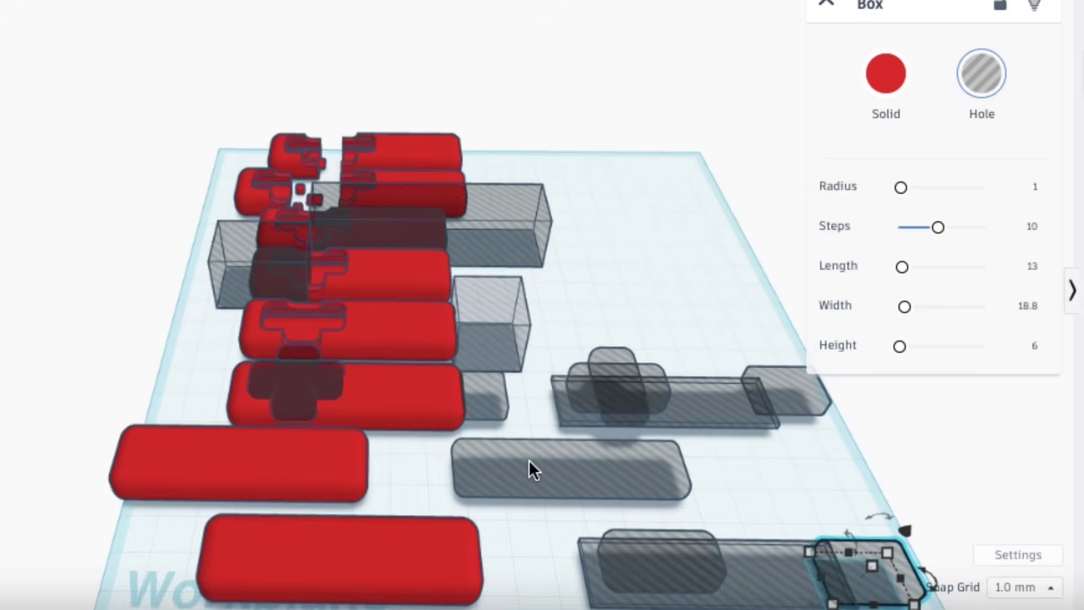
pyautogui.click(543, 472)
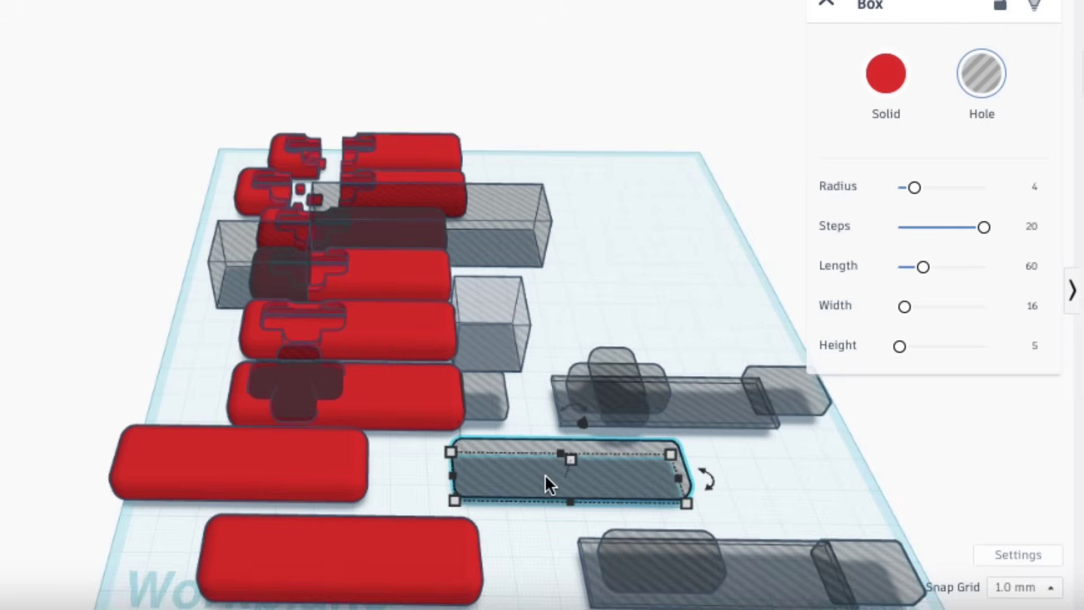
# - Convert the red rounded box into a hole shape
pyautogui.click(273, 478)
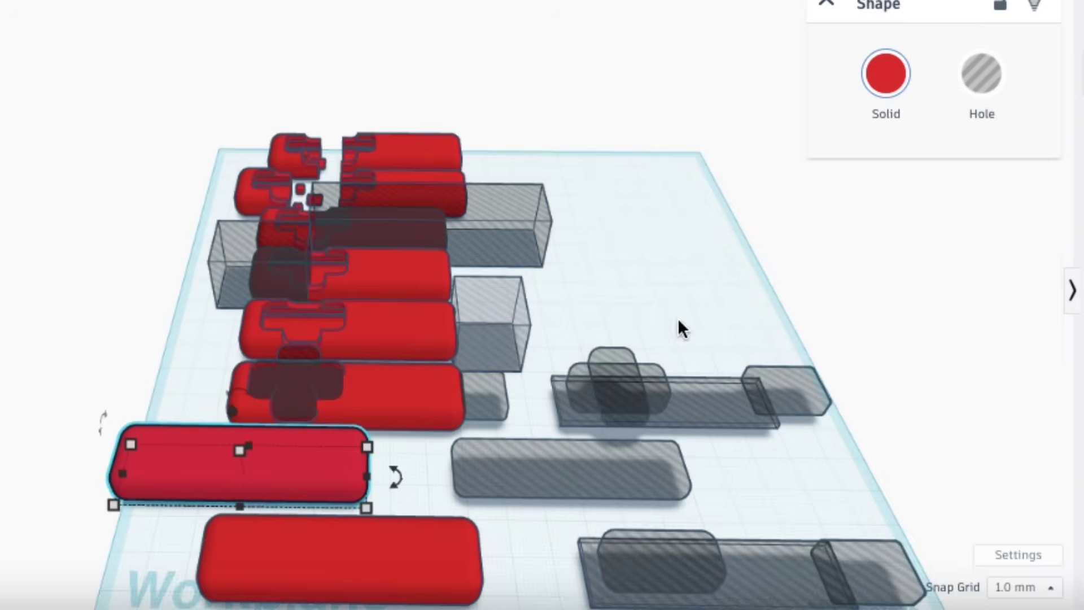
pyautogui.click(982, 73)
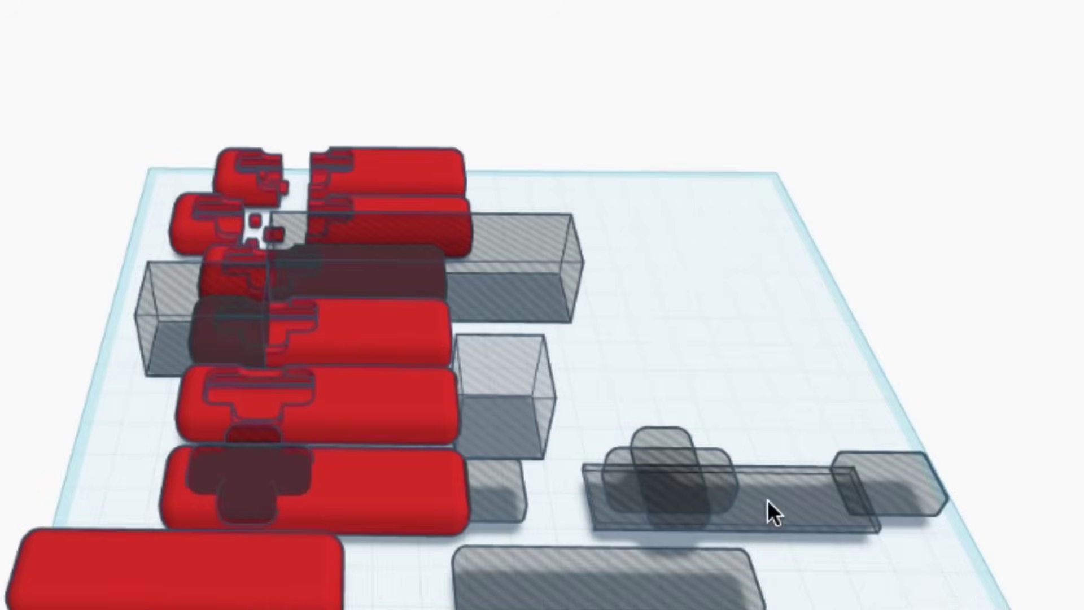
pyautogui.click(686, 504)
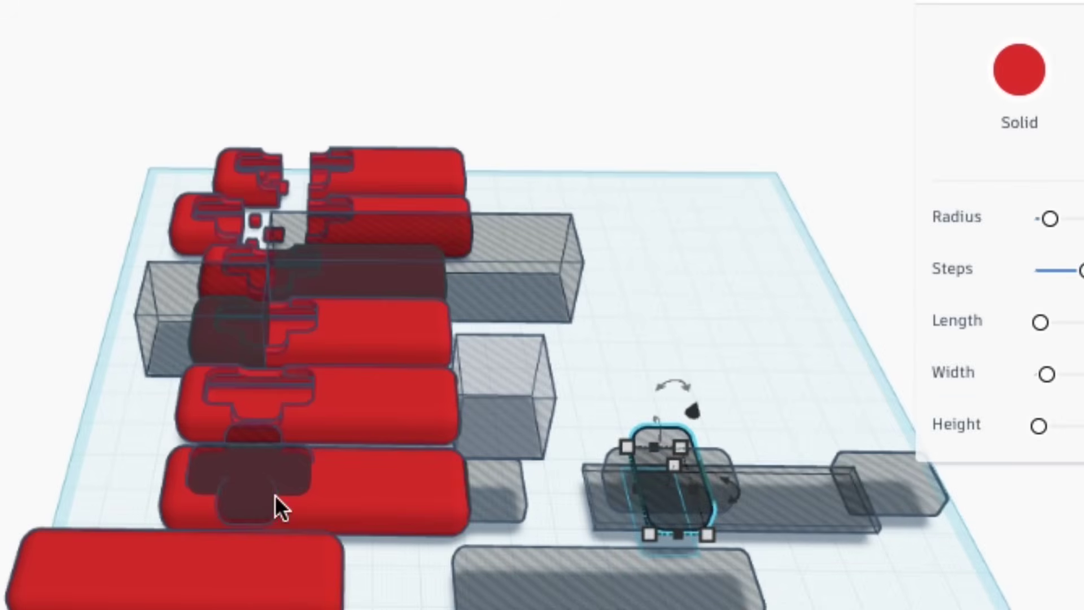
# - Group the lower red block with its hole boxes to cut its recesses
pyautogui.scroll(2, 232, 503)
pyautogui.click(369, 505)
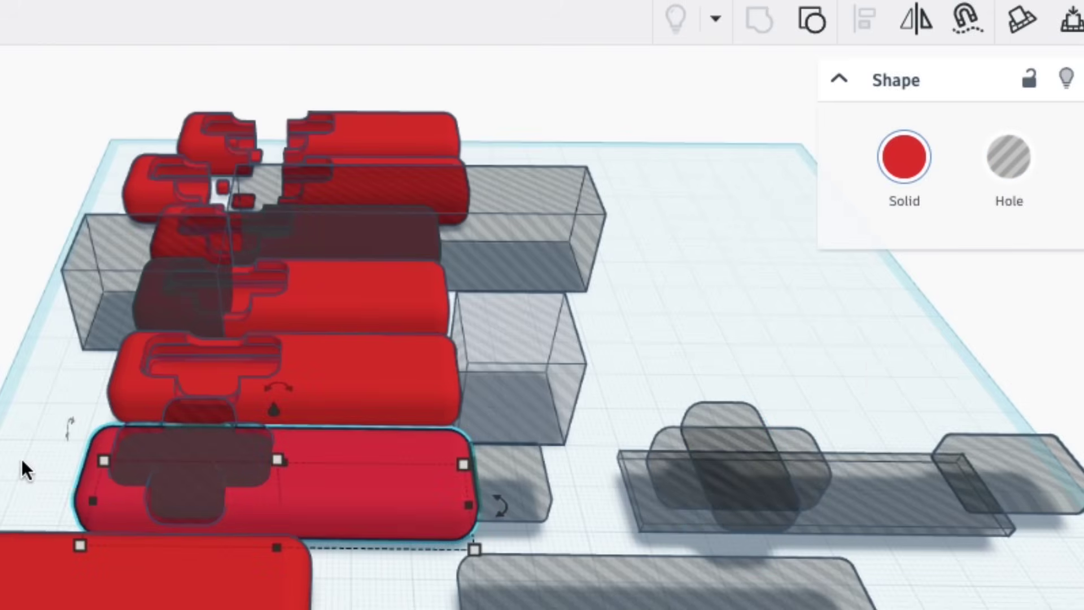
pyautogui.moveTo(22, 461); pyautogui.dragTo(165, 499)
pyautogui.keyDown('shift'); pyautogui.click(165, 499); pyautogui.keyUp('shift')
pyautogui.click(759, 21)
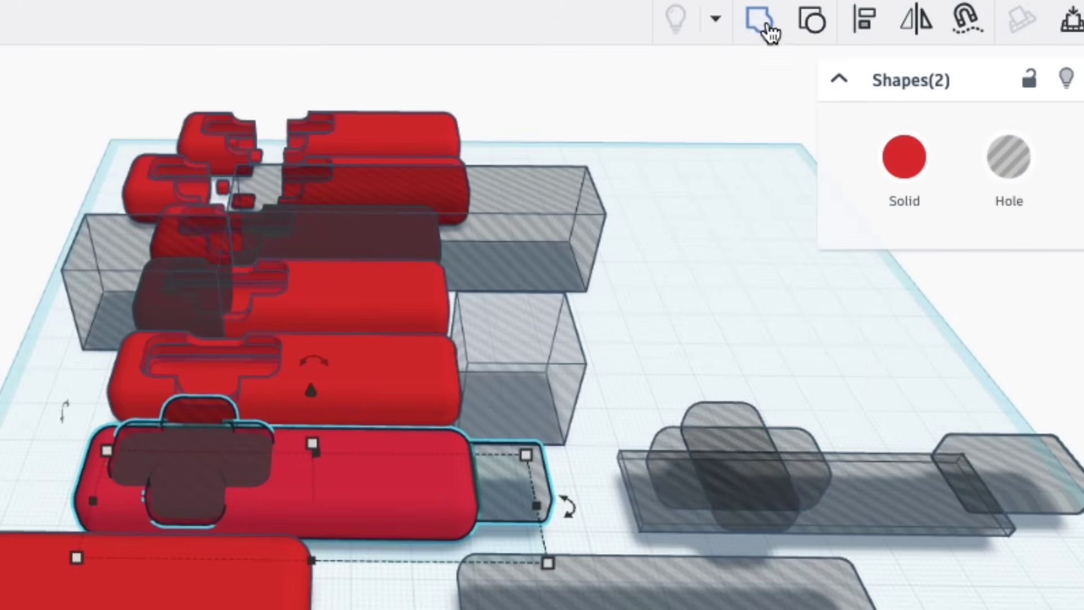
pyautogui.click(463, 466)
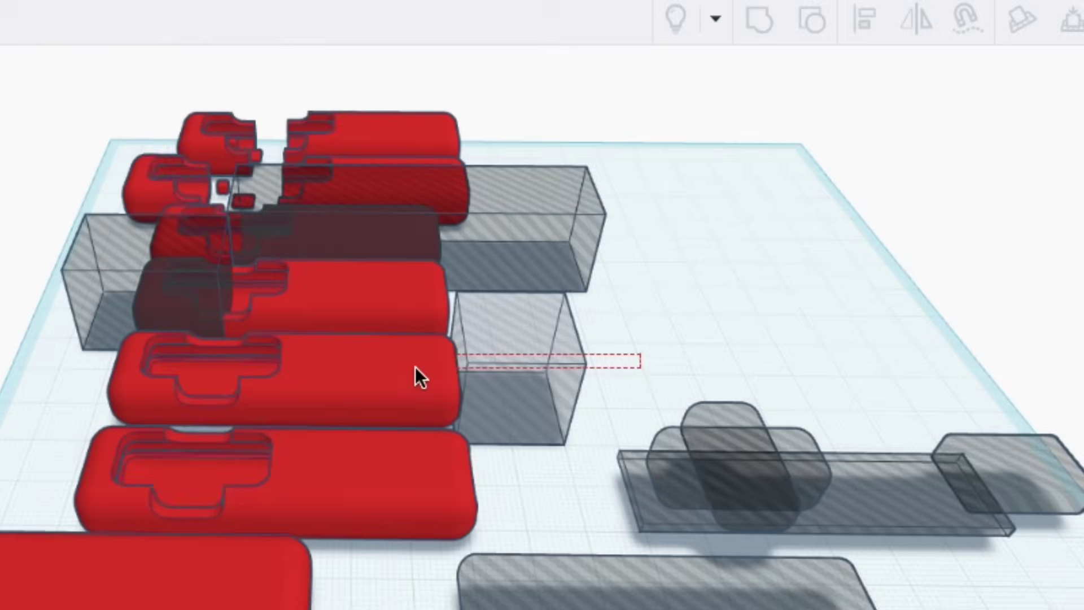
pyautogui.keyDown('shift'); pyautogui.click(563, 313); pyautogui.keyUp('shift')
pyautogui.click(758, 20)
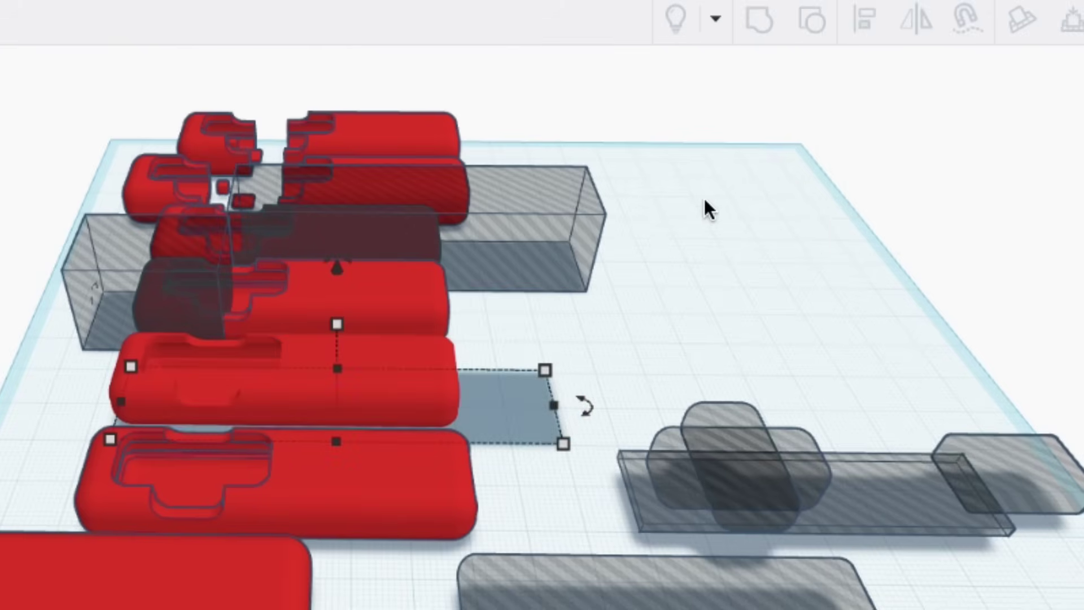
# - Group the middle and left red blocks with their hole boxes to shorten them
pyautogui.moveTo(533, 346); pyautogui.dragTo(538, 474, button='right')
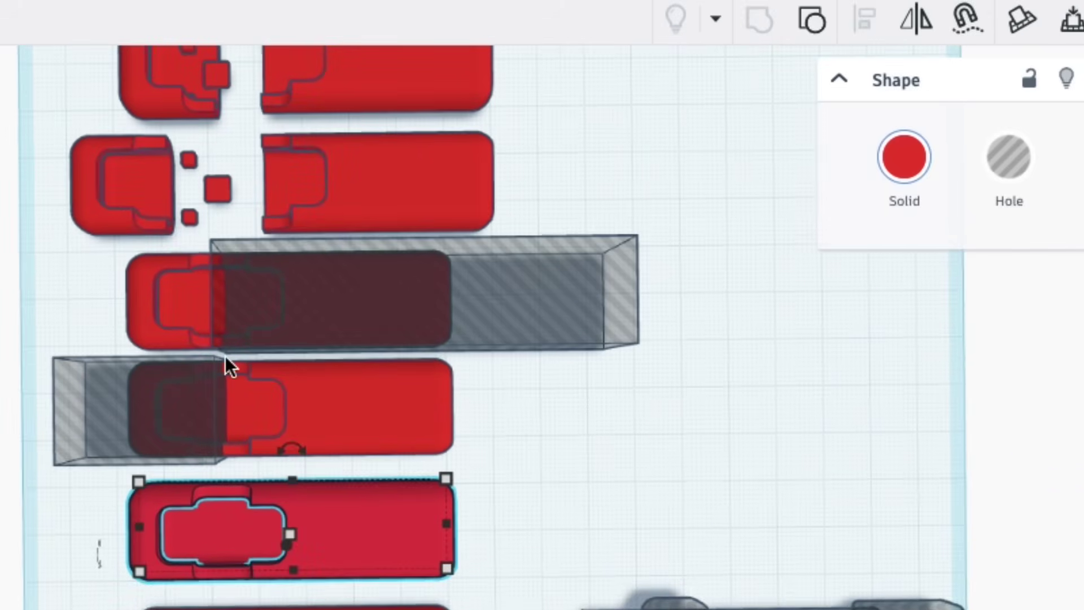
pyautogui.moveTo(449, 401); pyautogui.dragTo(96, 415)
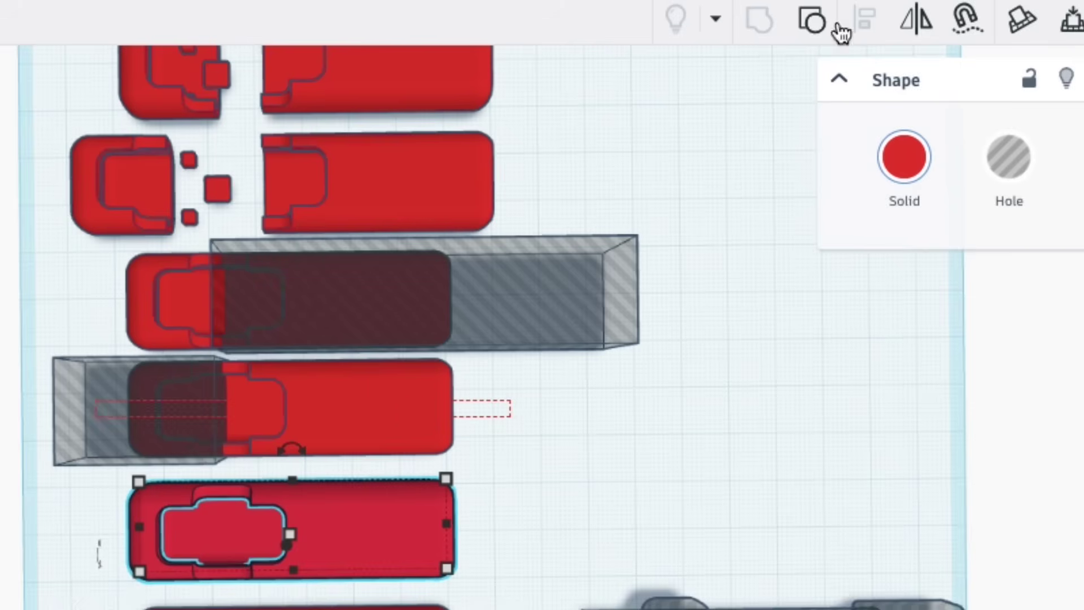
pyautogui.click(761, 21)
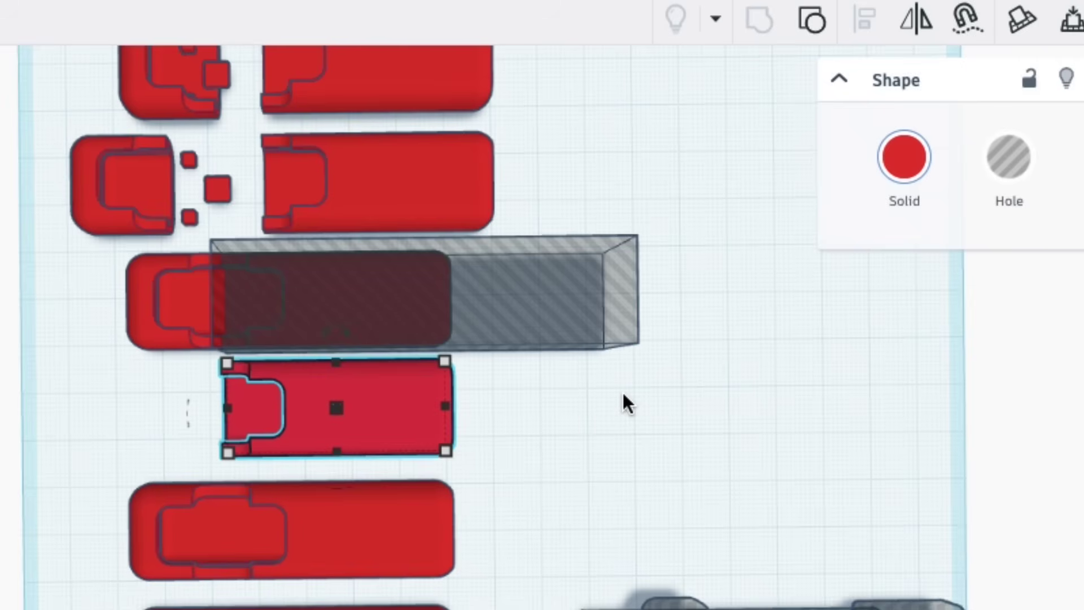
pyautogui.click(72, 285)
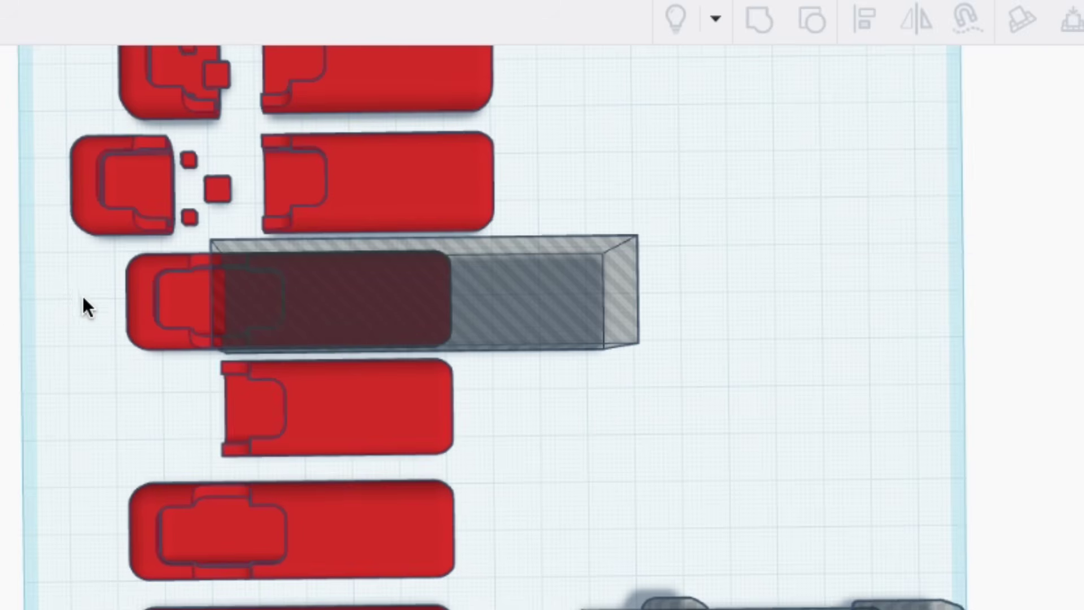
pyautogui.moveTo(73, 284); pyautogui.dragTo(308, 317)
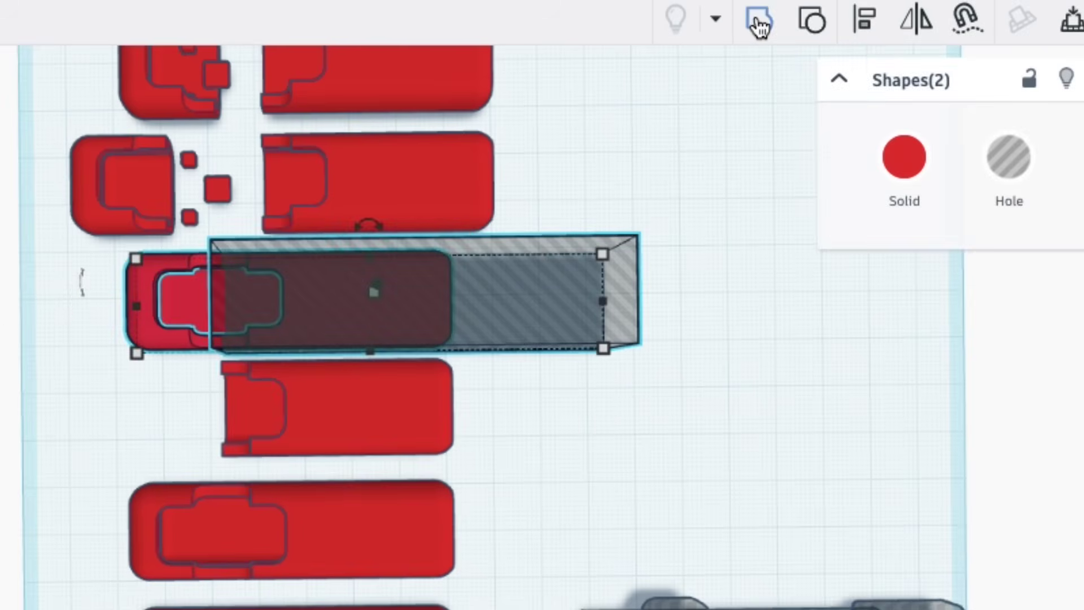
pyautogui.click(760, 21)
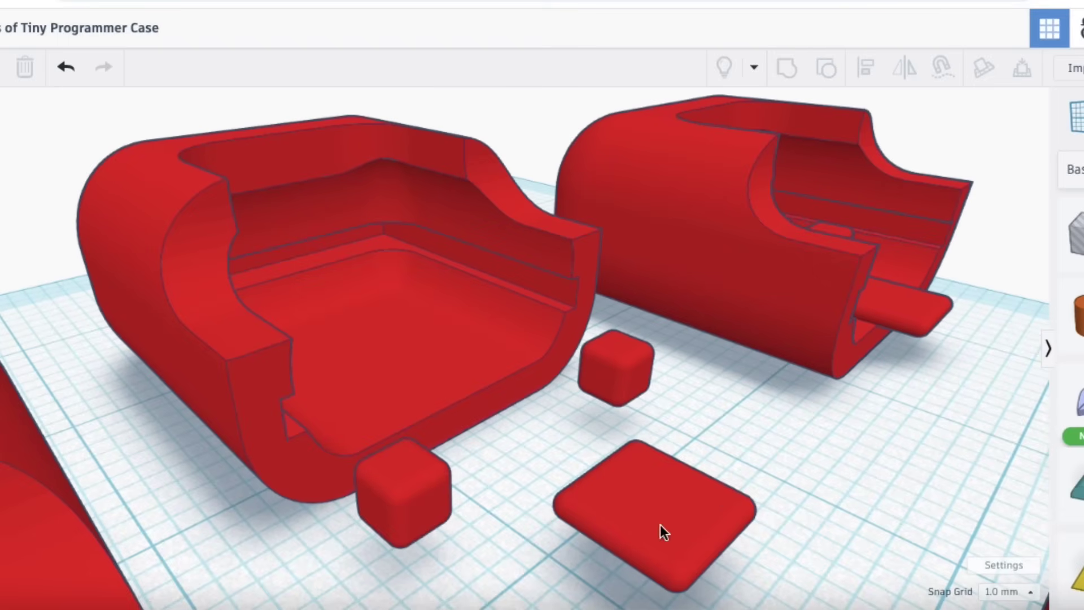
pyautogui.moveTo(820, 438); pyautogui.dragTo(670, 453, button='right')
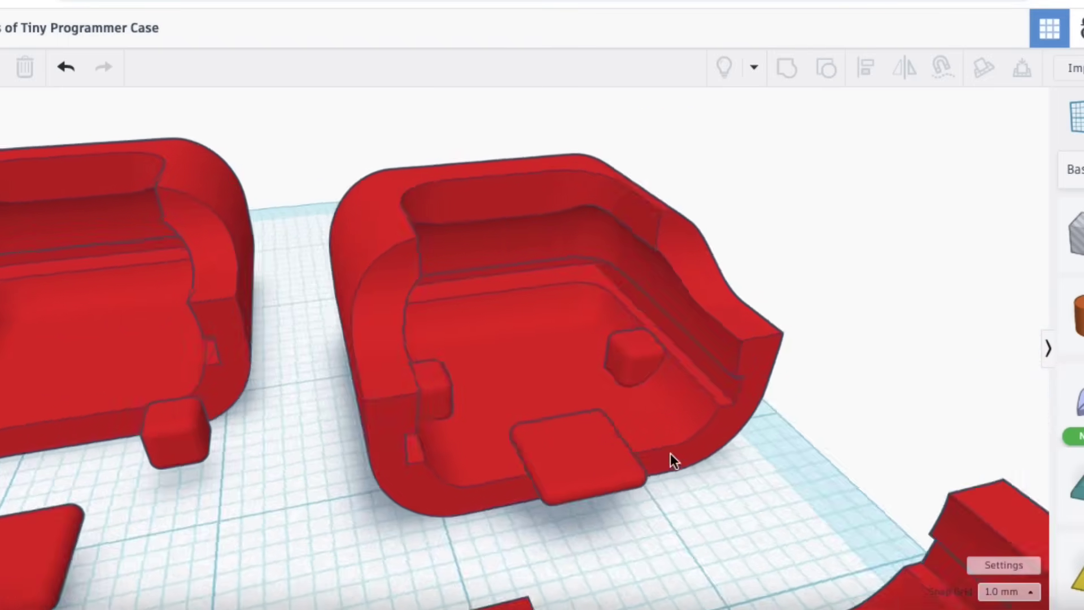
pyautogui.scroll(3, 669, 453)
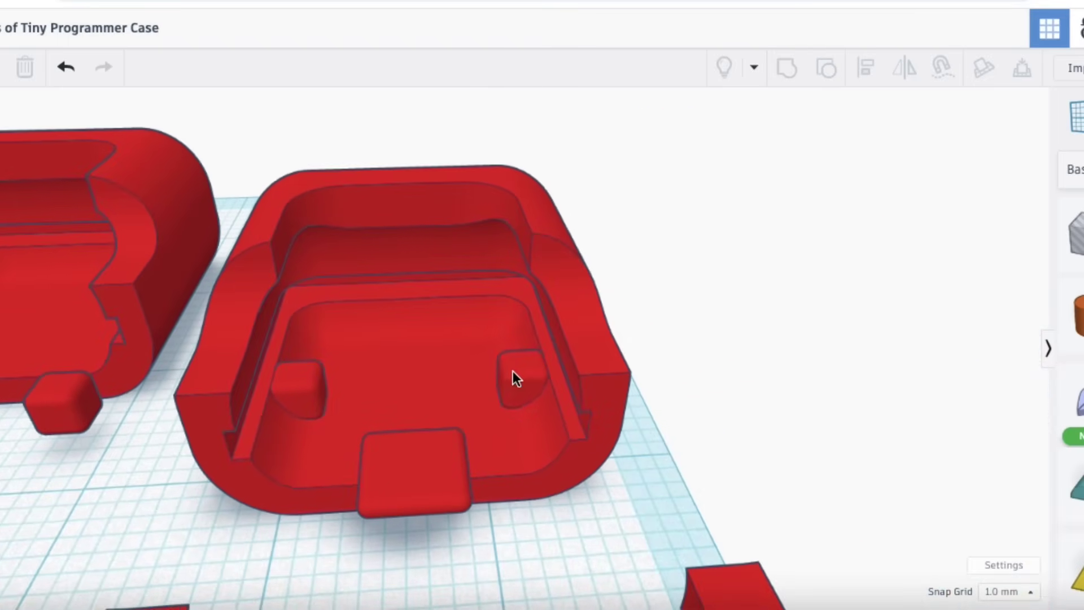
pyautogui.scroll(4, 475, 384)
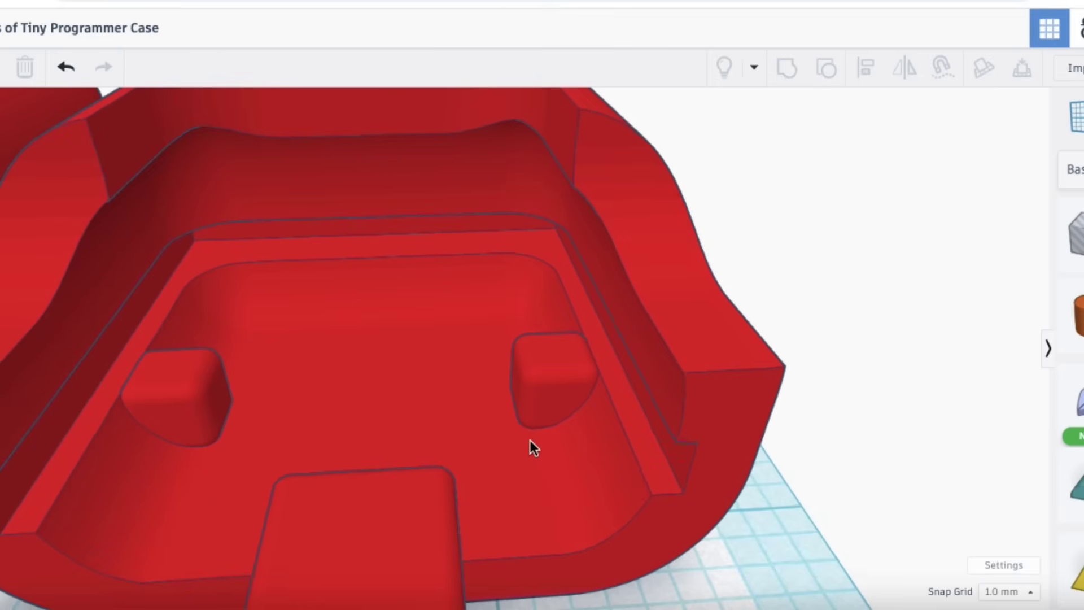
pyautogui.moveTo(532, 432); pyautogui.dragTo(534, 393, button='right')
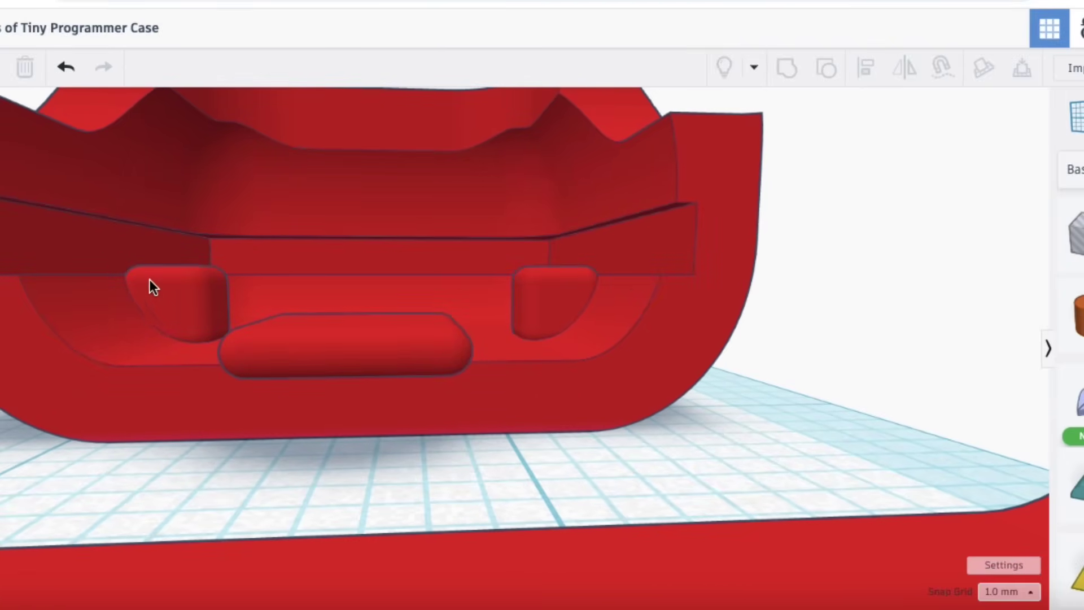
pyautogui.scroll(-4, 347, 405)
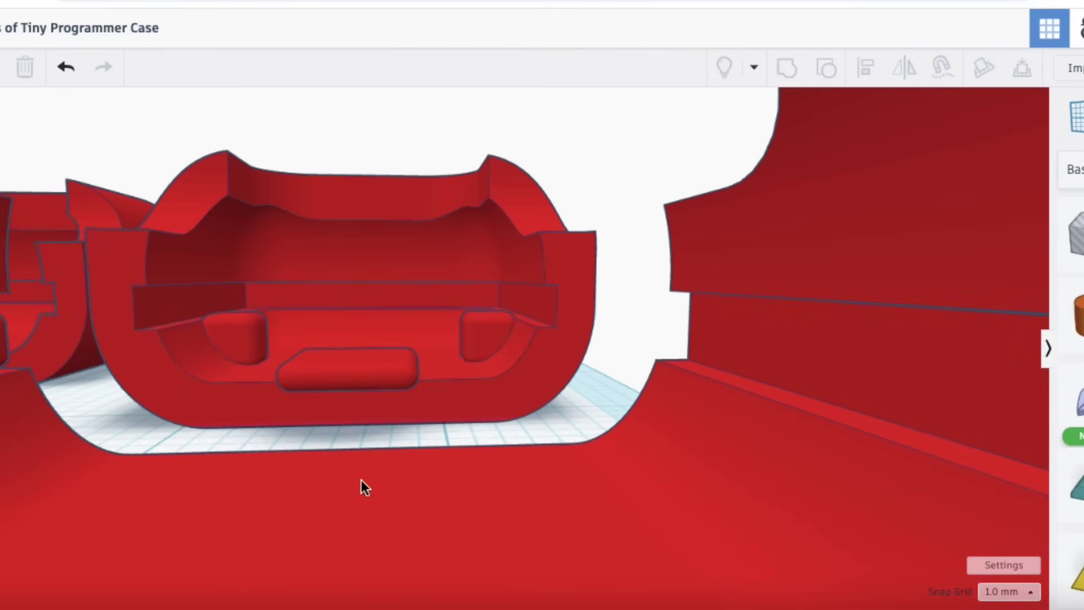
pyautogui.scroll(5, 329, 439)
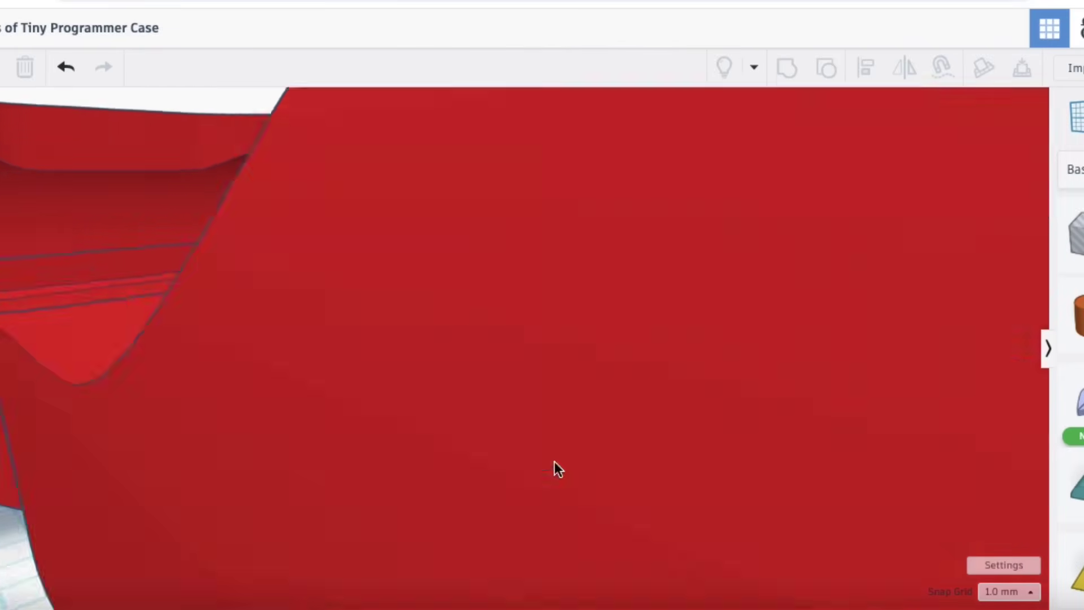
pyautogui.scroll(-3, 678, 463)
pyautogui.scroll(4, 710, 457)
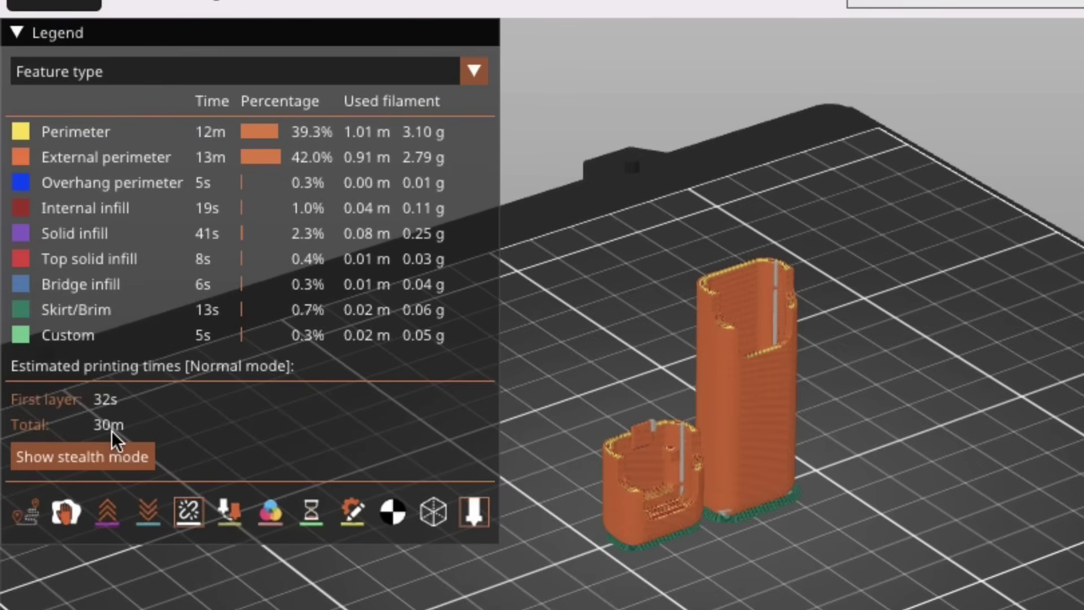
# - Zoom and orbit the sliced preview to inspect the brims around both case parts
pyautogui.scroll(3, 791, 462)
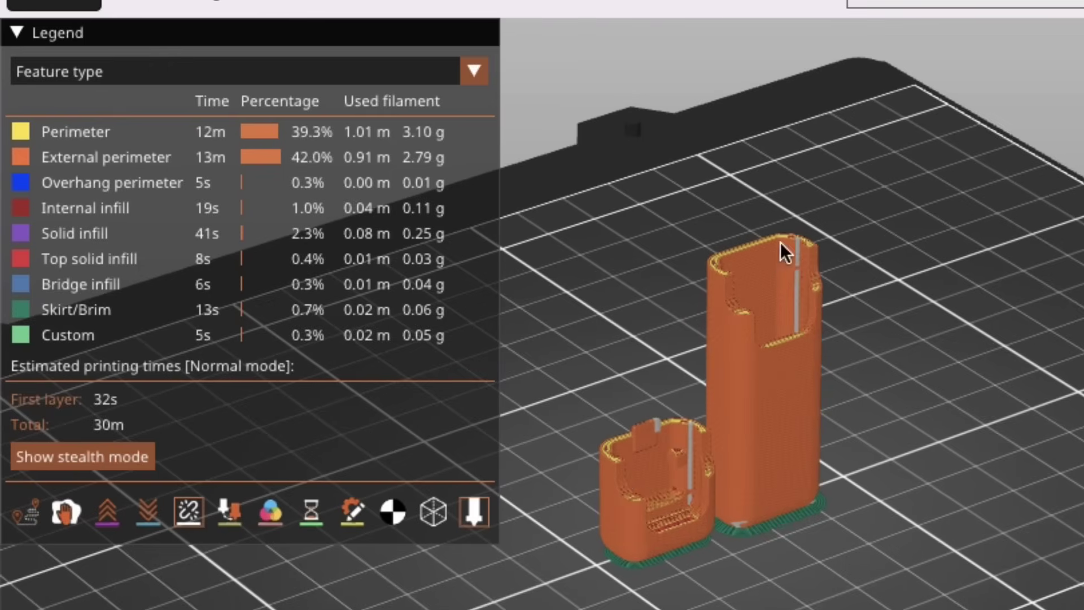
pyautogui.moveTo(801, 607); pyautogui.dragTo(720, 604)
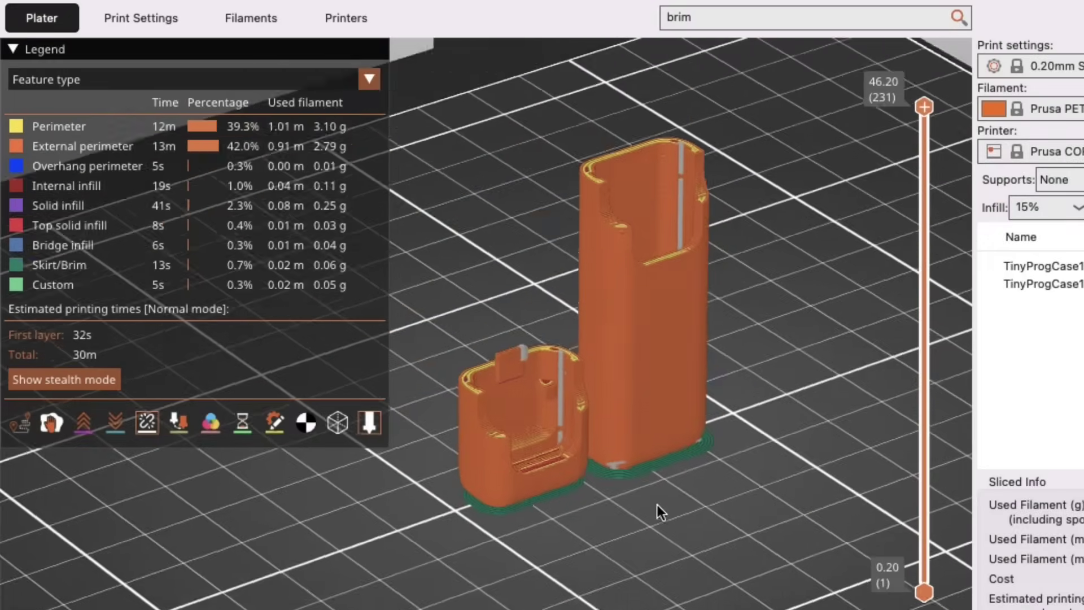
pyautogui.scroll(3, 658, 438)
pyautogui.moveTo(658, 438); pyautogui.dragTo(658, 398)
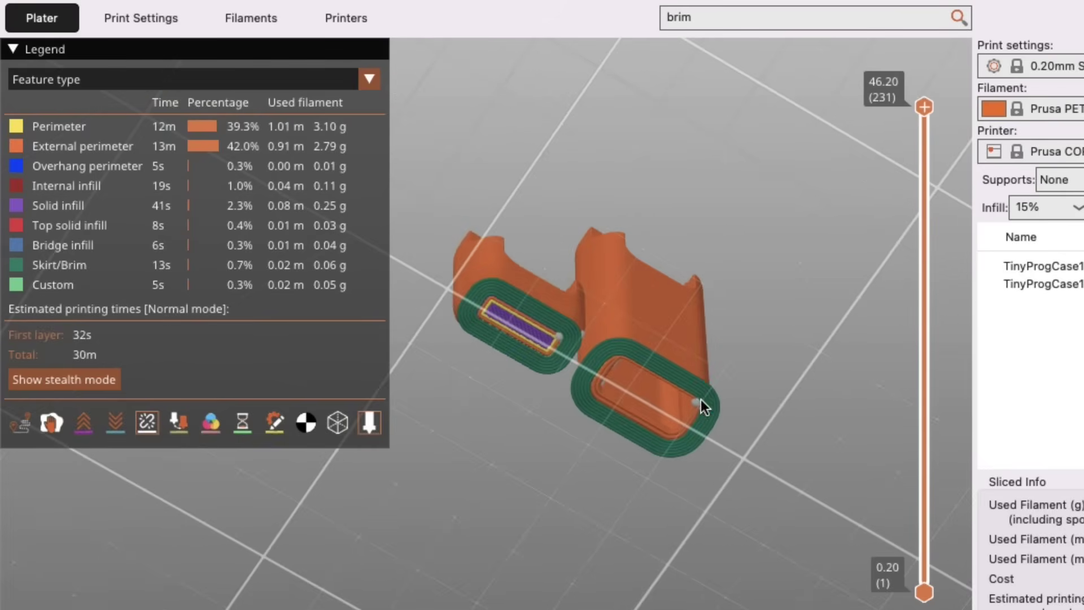
pyautogui.moveTo(776, 348); pyautogui.dragTo(781, 480)
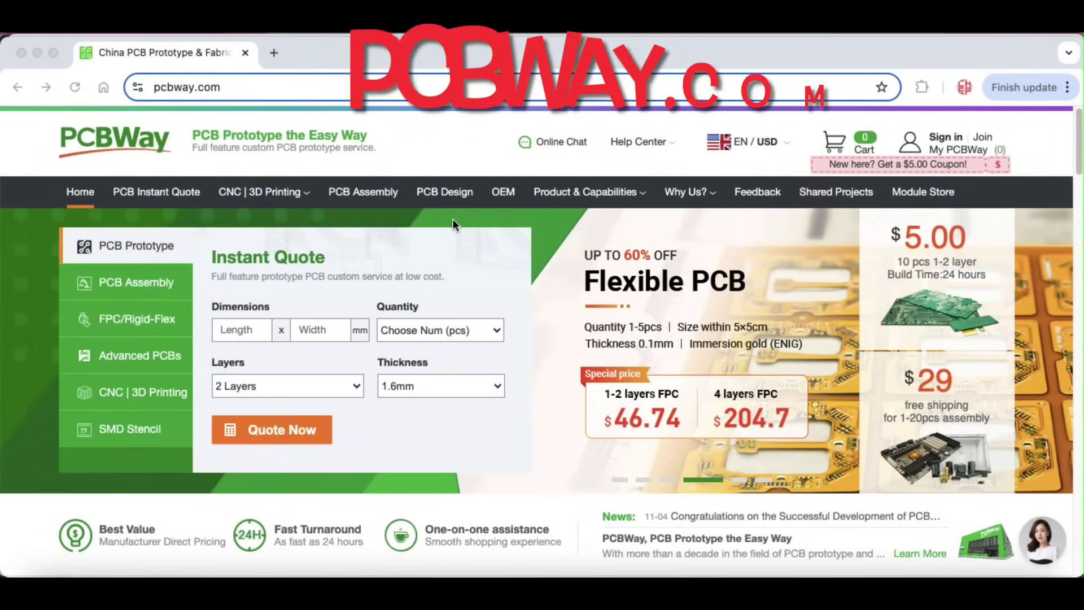
# - Open the $5.00 PCB offer's instant quote and scroll through its options
pyautogui.click(934, 278)
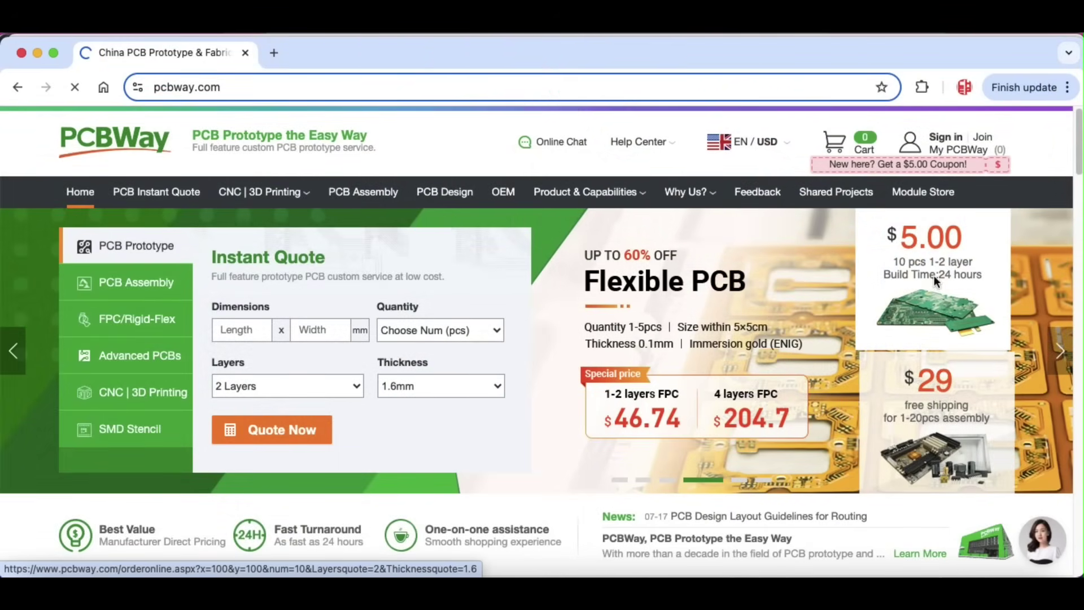
pyautogui.scroll(-8, 308, 377)
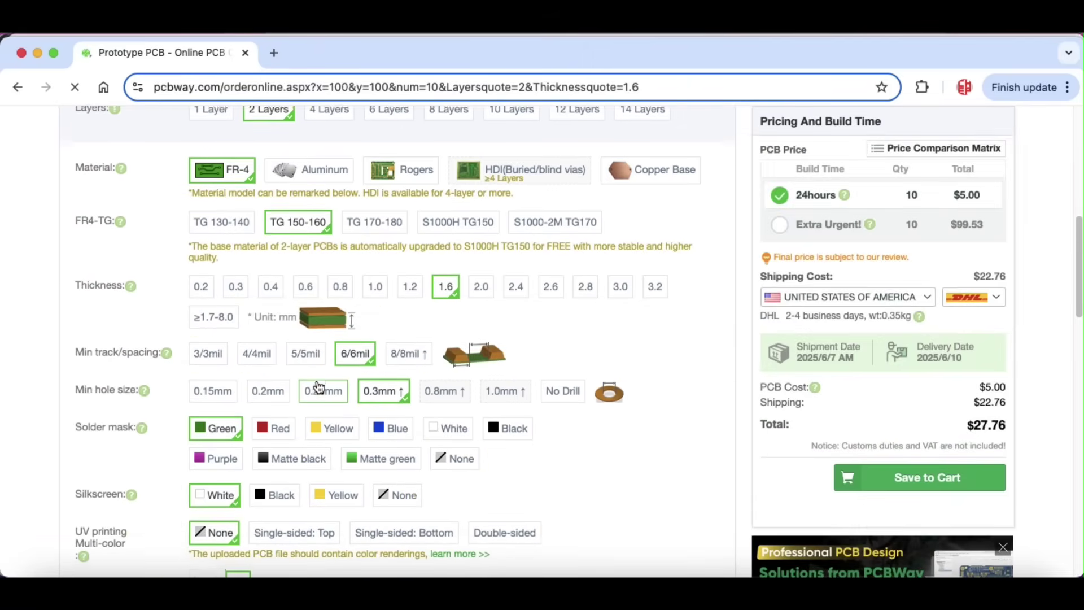
pyautogui.scroll(5, 236, 274)
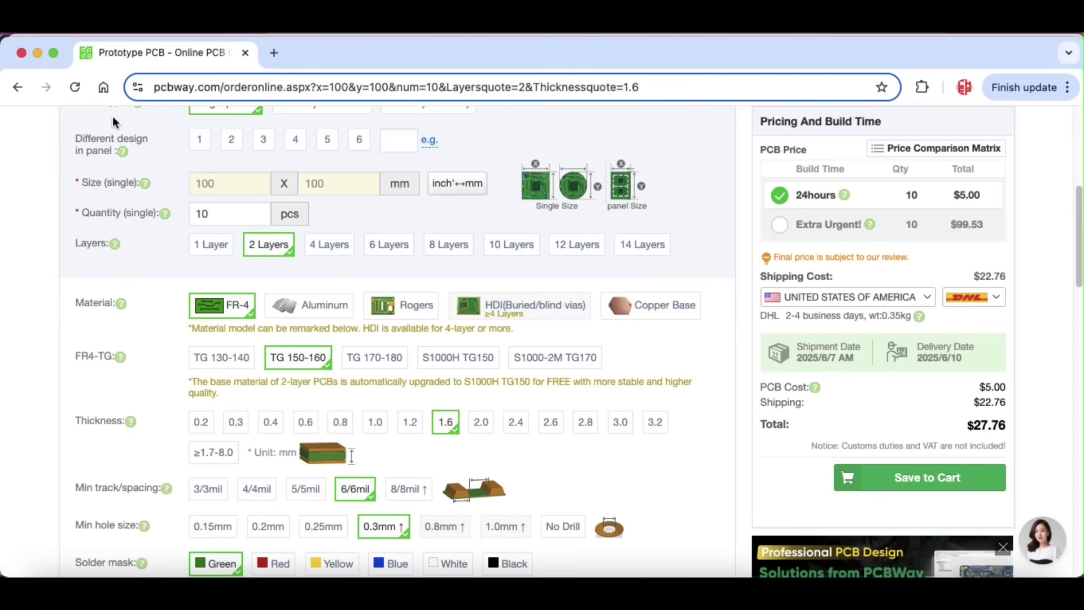
pyautogui.scroll(6, 113, 122)
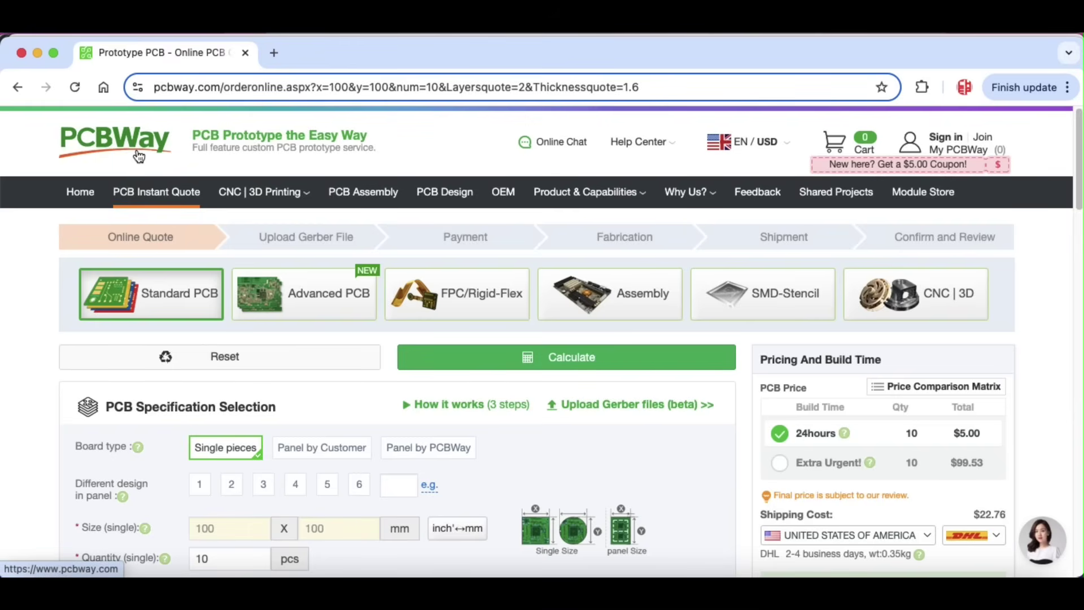
# - Open the $29 assembly offer's SMT quote, scroll through it, and return to the PCBWay homepage
pyautogui.click(139, 156)
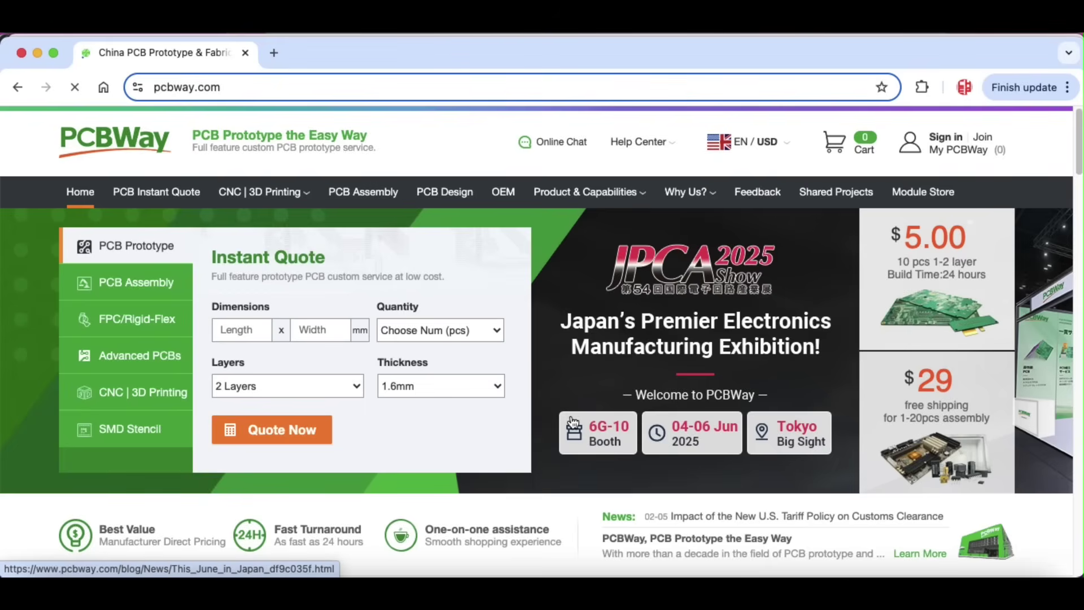
pyautogui.click(923, 401)
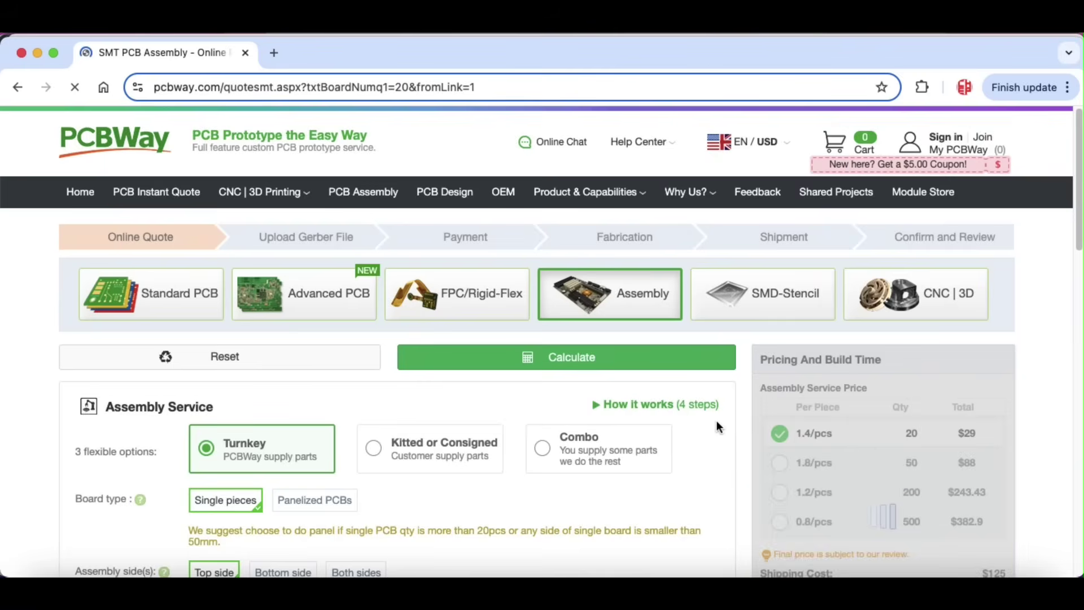
pyautogui.scroll(-6, 527, 415)
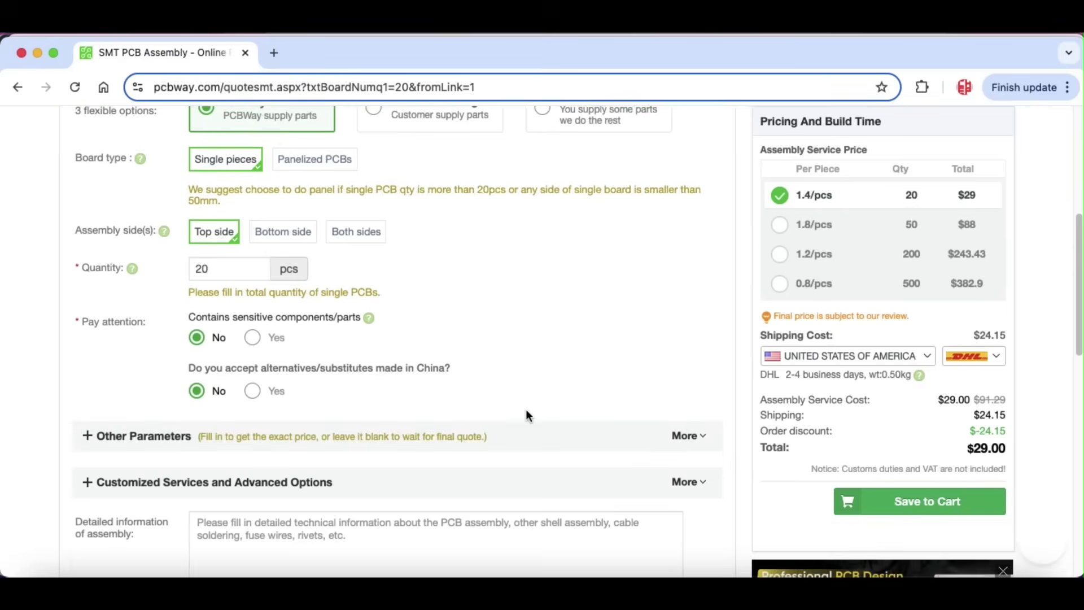
pyautogui.scroll(2, 527, 412)
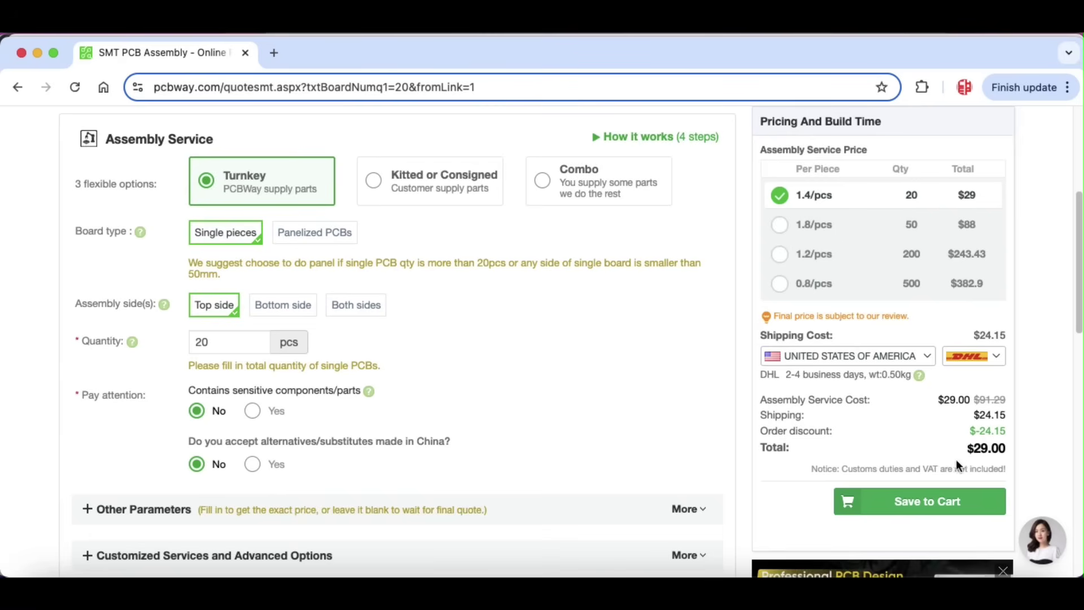
pyautogui.scroll(5, 146, 164)
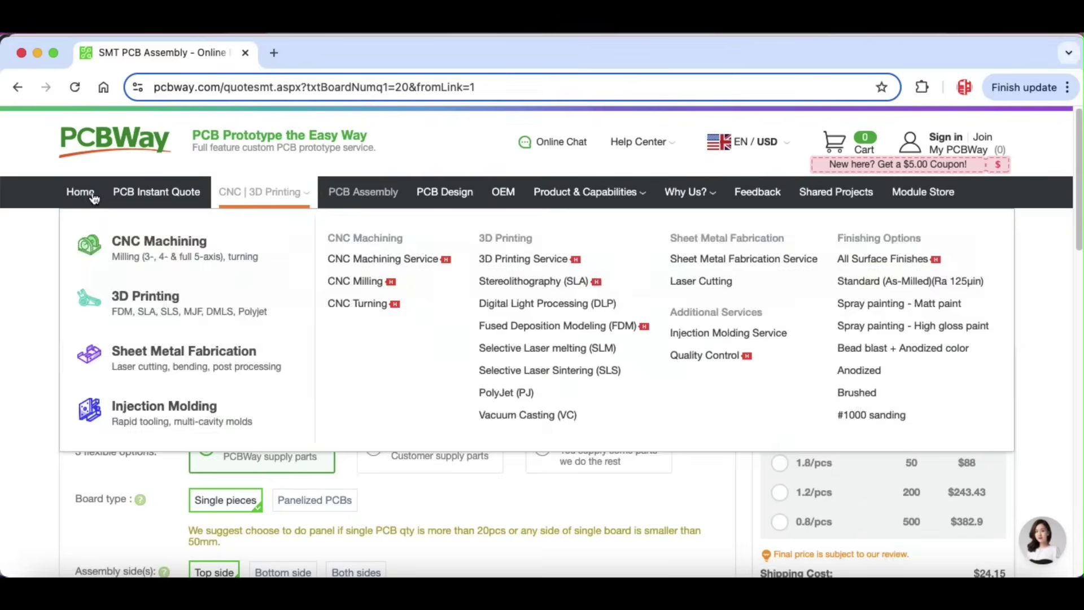
pyautogui.click(117, 154)
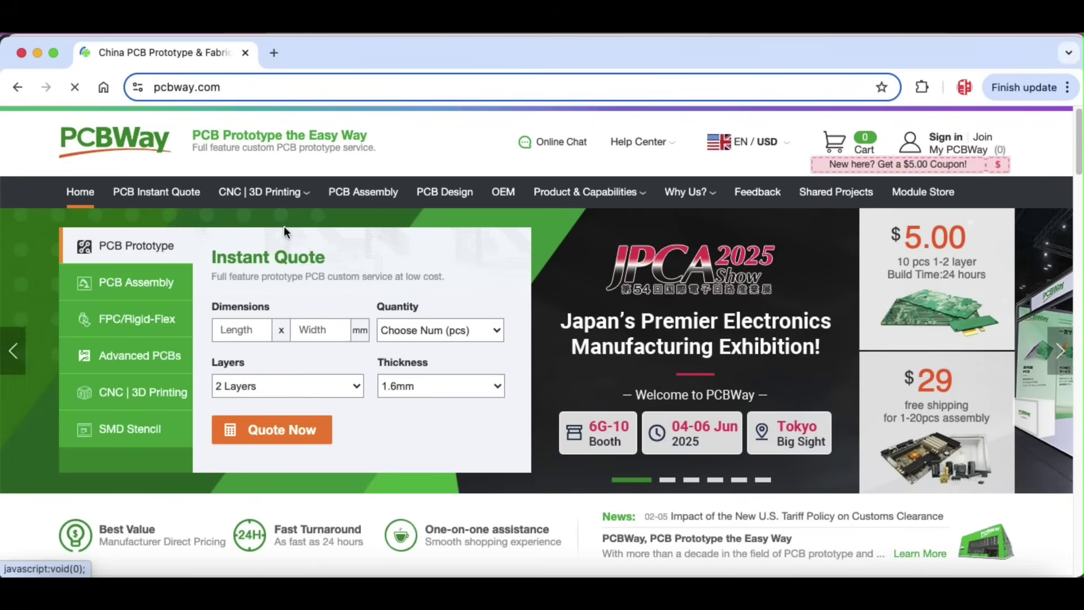
pyautogui.moveTo(271, 196)
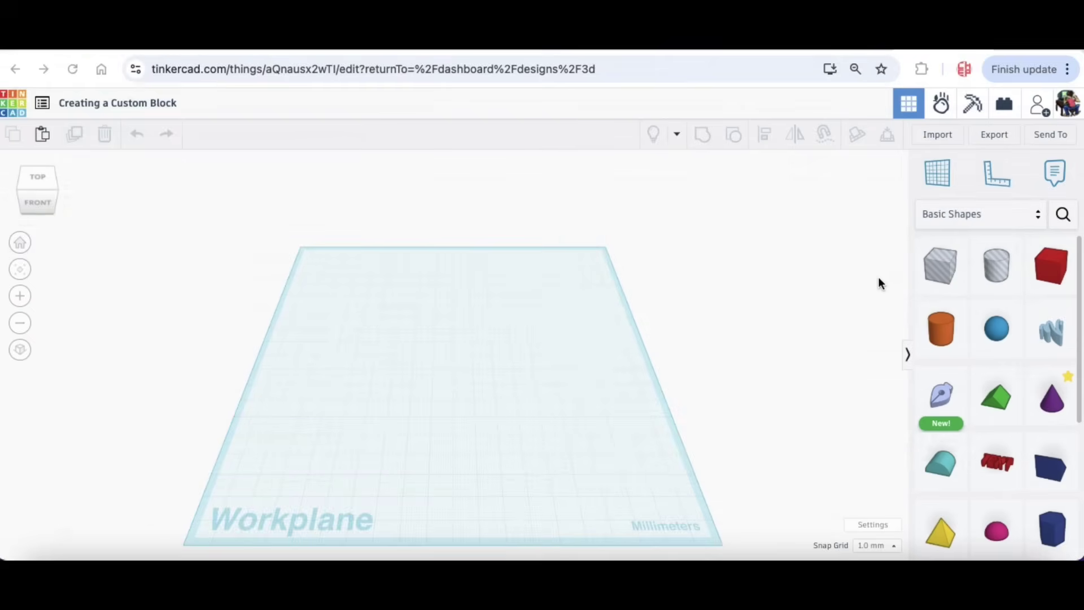
# - Place a new box on the workplane and orbit to see two of its faces
pyautogui.click(1051, 266)
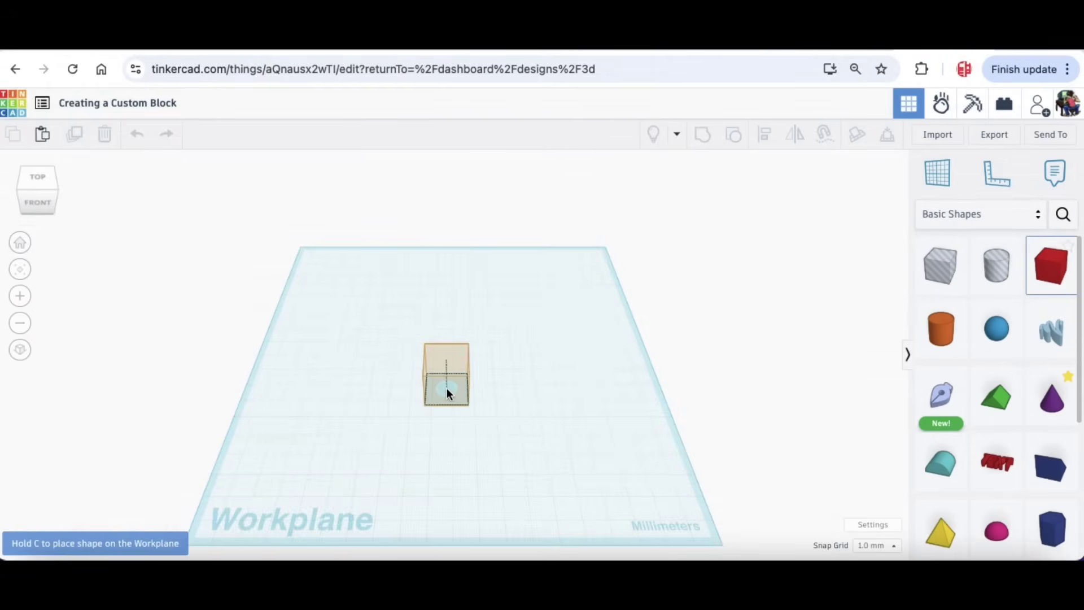
pyautogui.click(446, 388)
pyautogui.scroll(1, 528, 366)
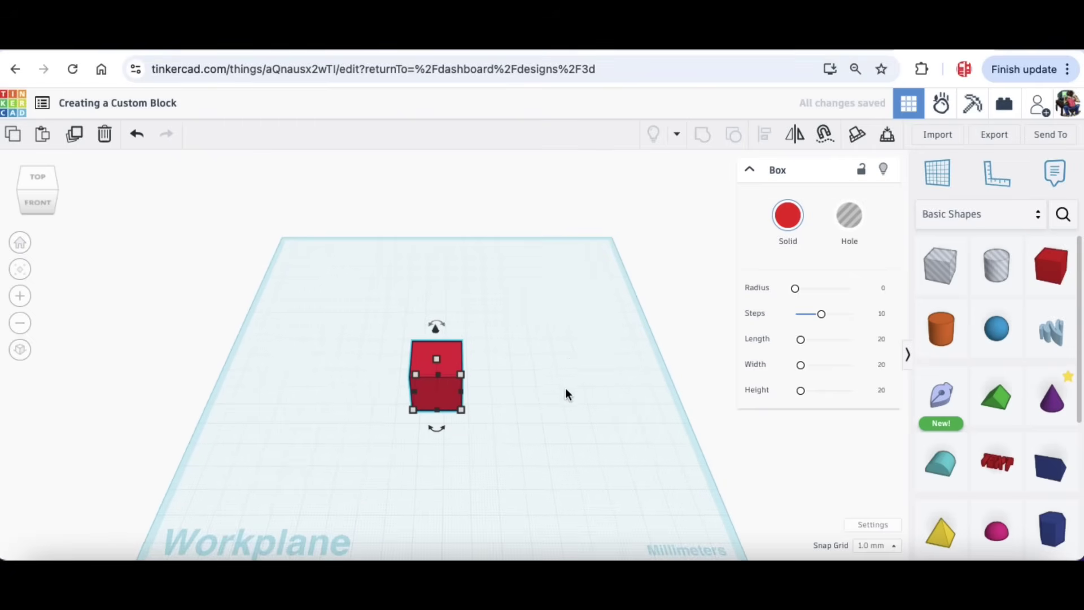
pyautogui.moveTo(564, 408); pyautogui.dragTo(679, 347, button='right')
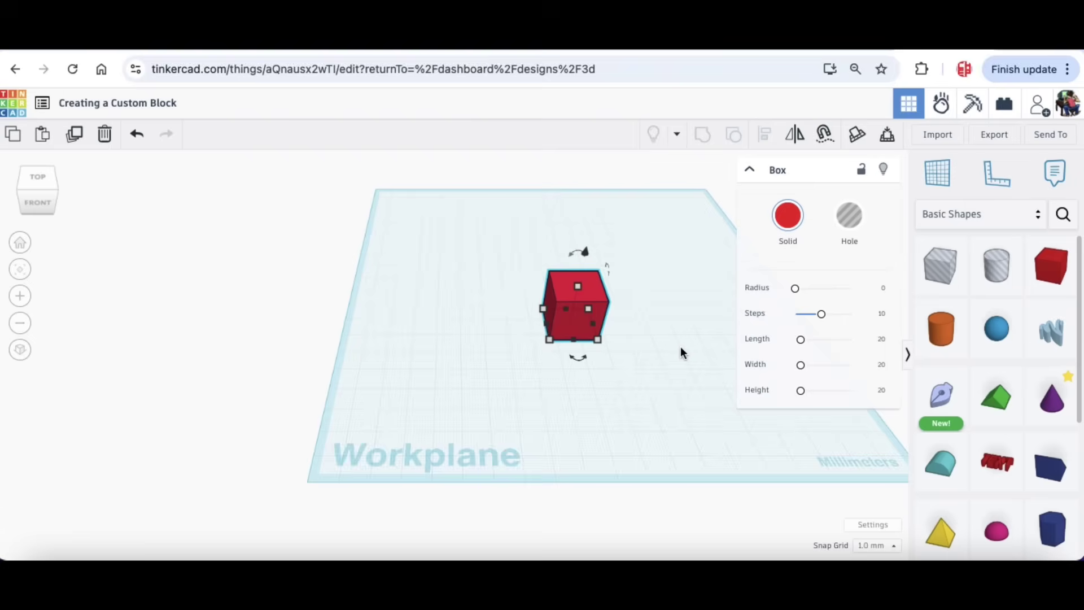
pyautogui.scroll(2, 675, 346)
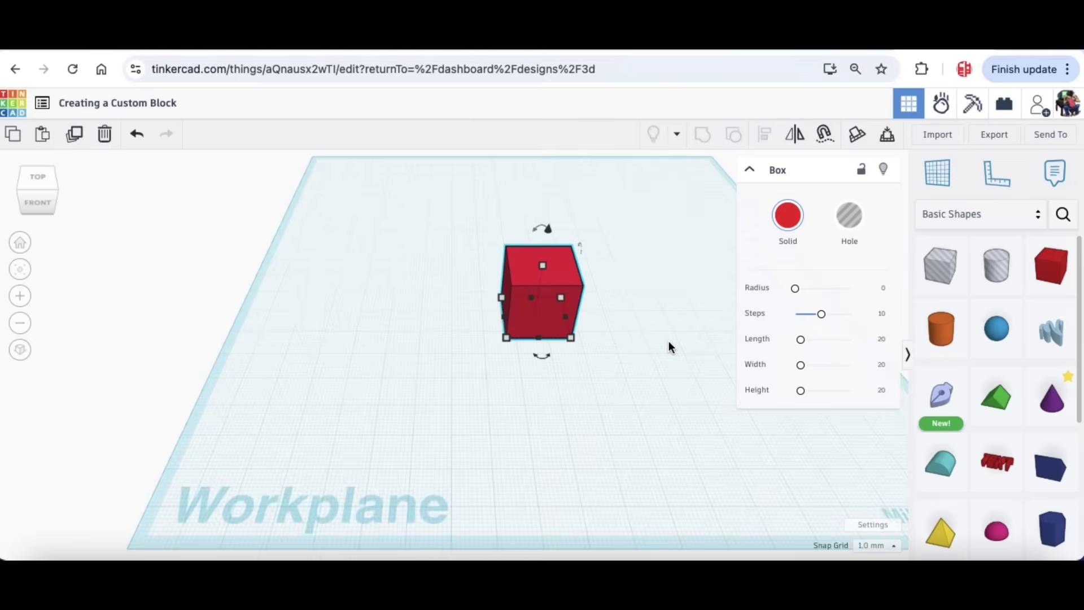
pyautogui.click(635, 311)
# - Give the box Radius 4, Steps 20 and Length 19
pyautogui.click(543, 295)
pyautogui.write('4')
pyautogui.click(882, 314)
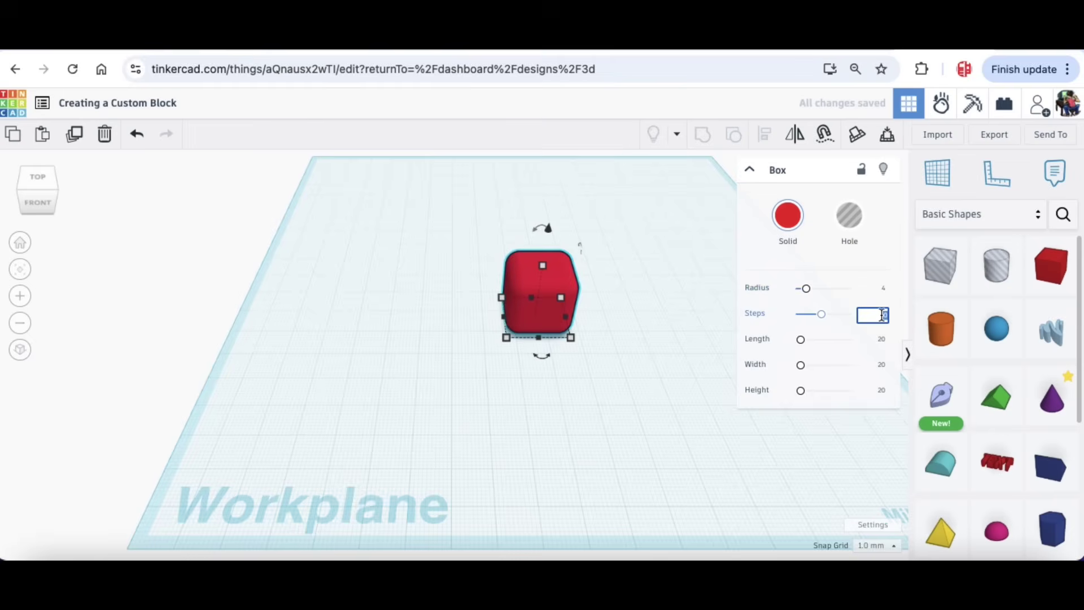
pyautogui.write('20')
pyautogui.press('Return')
pyautogui.click(882, 339)
pyautogui.write('19')
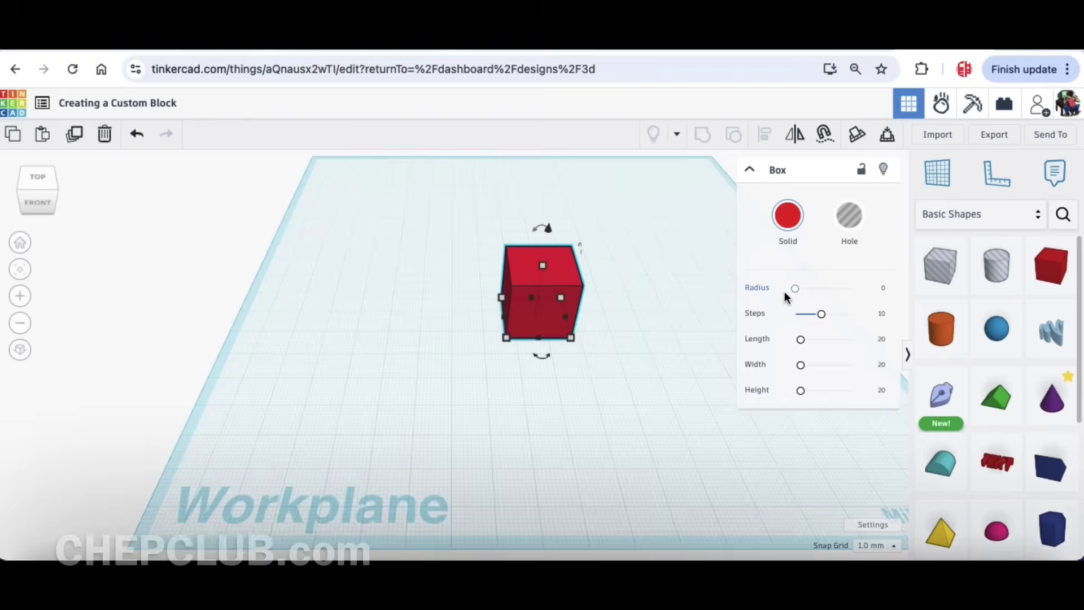
pyautogui.click(884, 289)
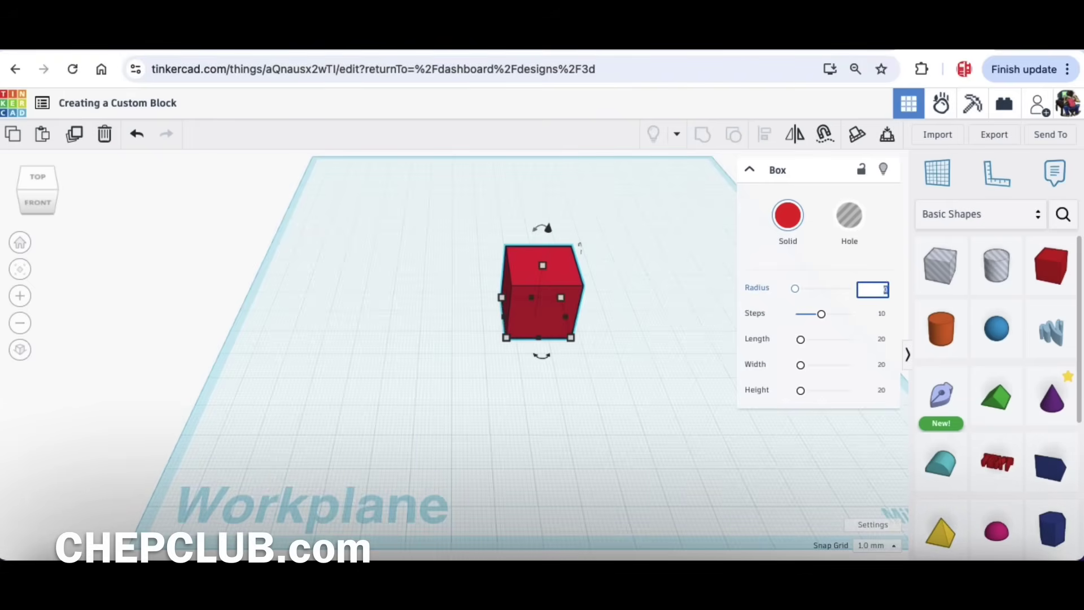
pyautogui.write('4')
pyautogui.click(882, 314)
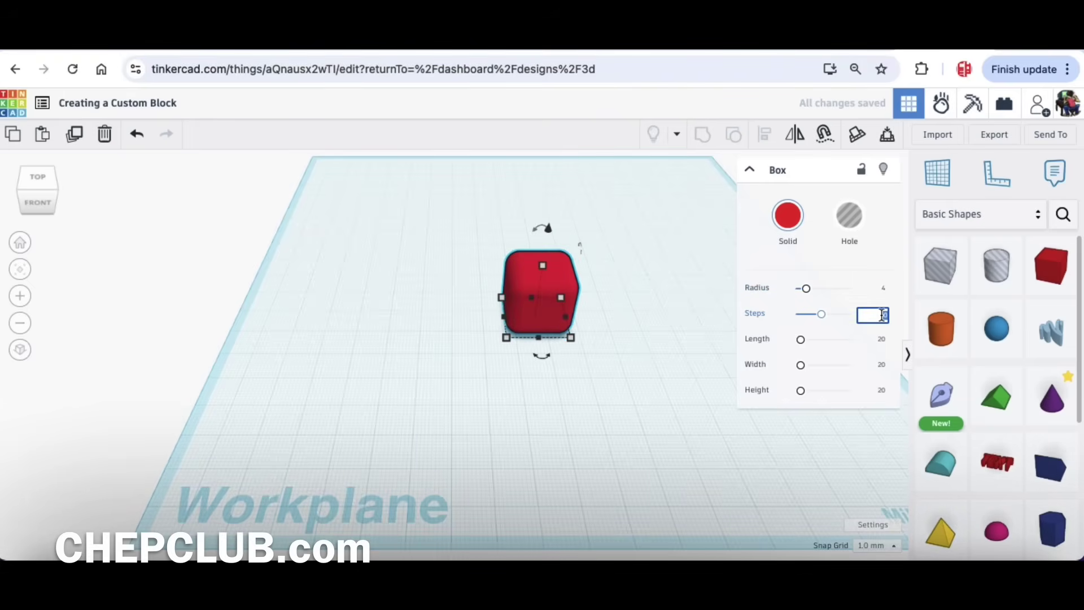